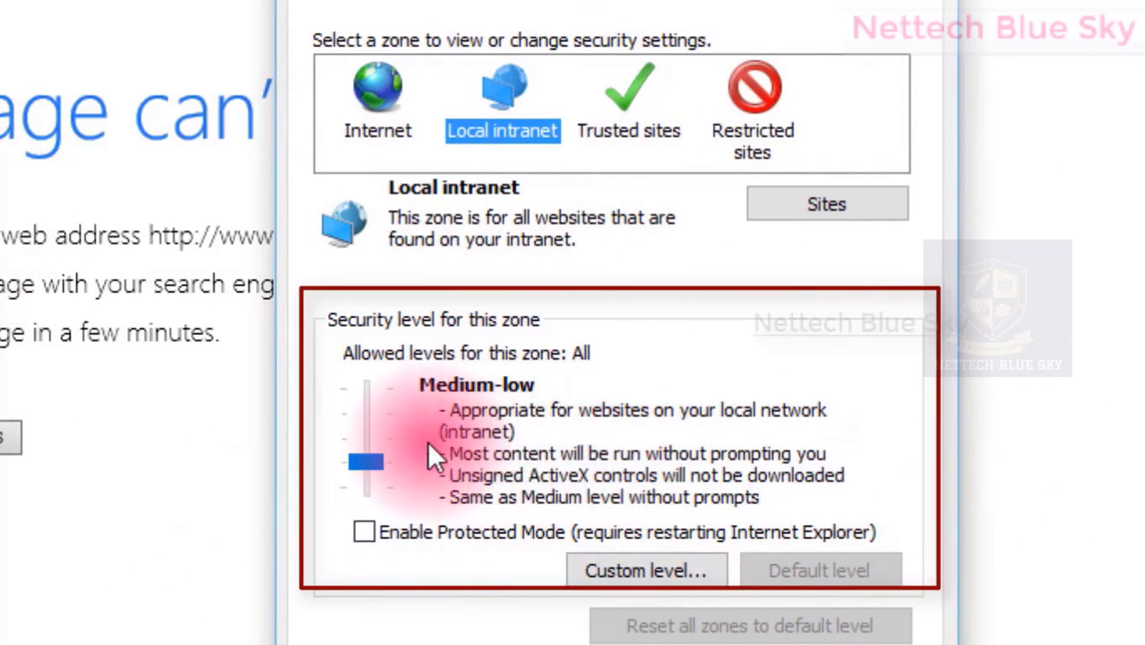
Try the Medium and High security levels for the Local intranet zone and return it to Medium-low.
click(377, 423)
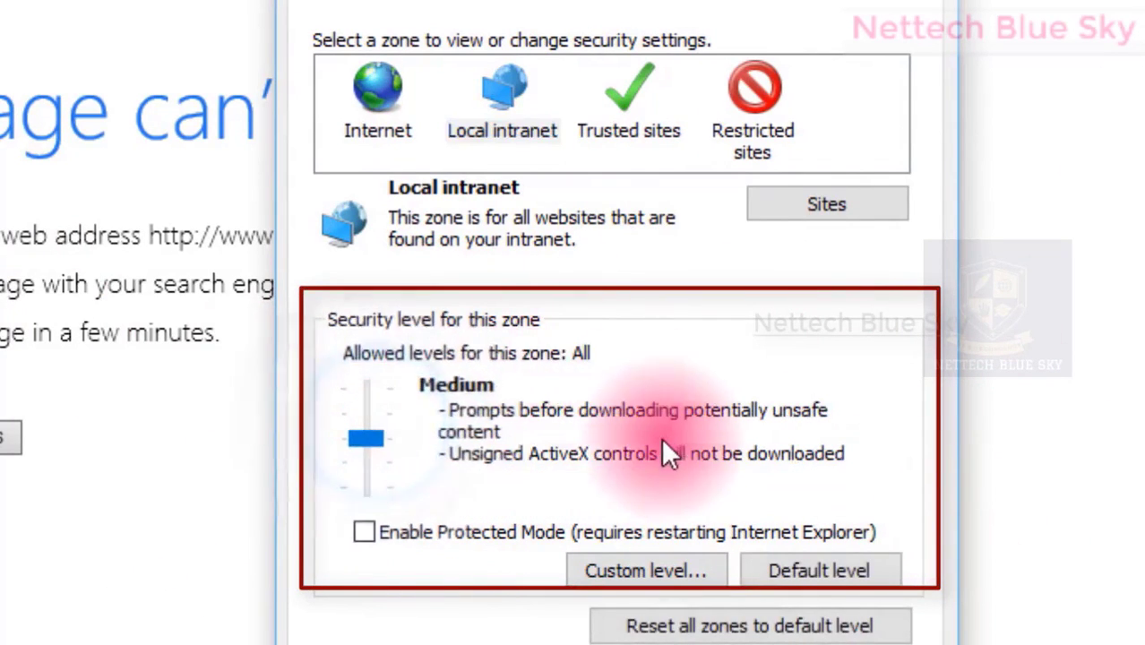
click(378, 393)
click(378, 390)
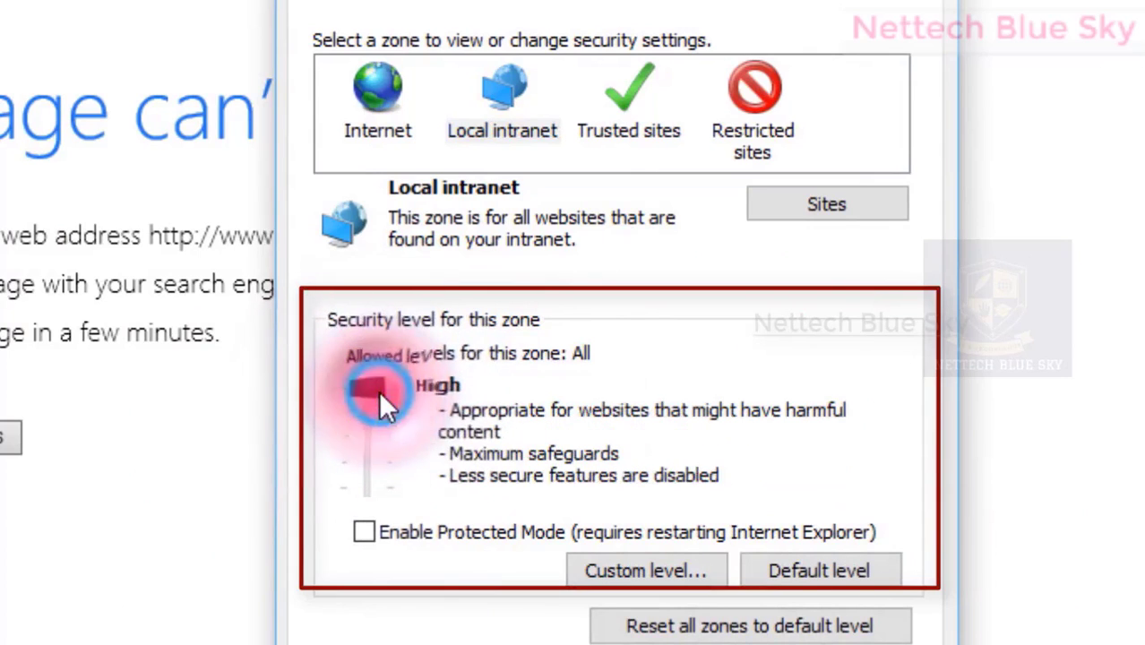
click(368, 461)
click(368, 462)
click(367, 461)
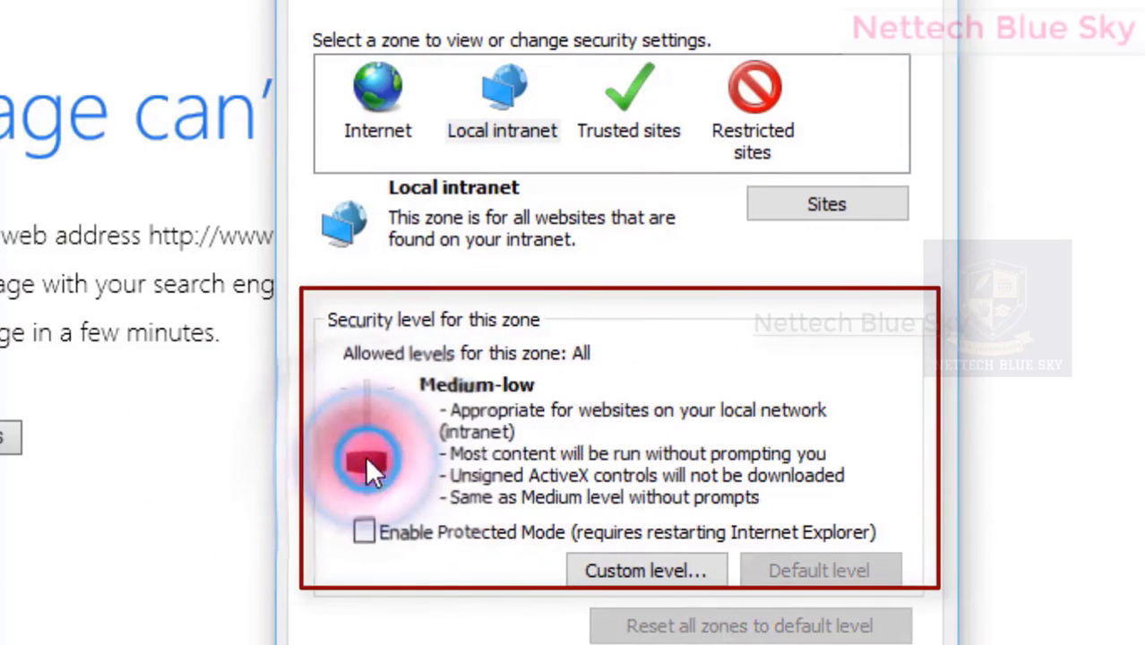
Raise the Local intranet zone's security level to Medium-high.
click(349, 437)
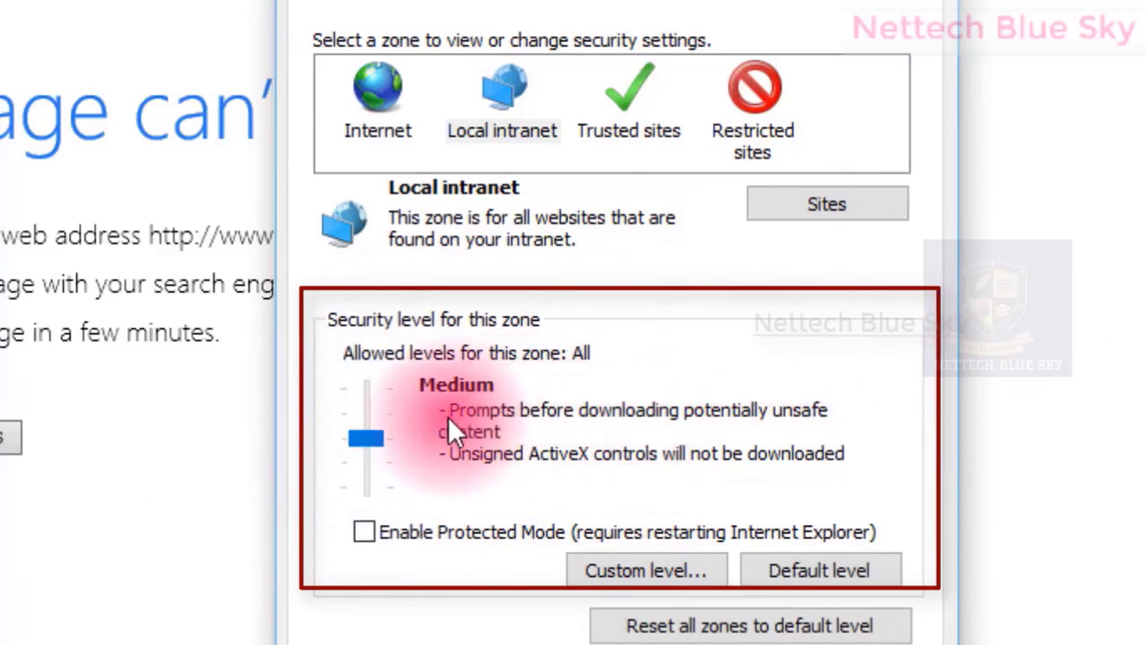
click(386, 415)
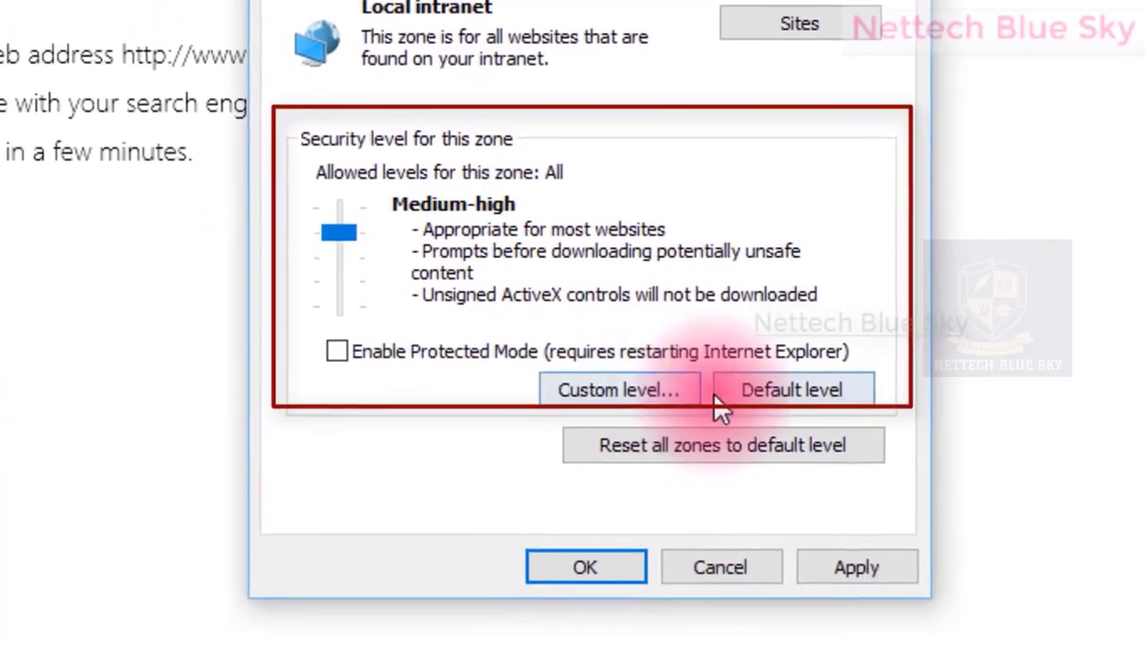
Review the Local intranet zone's custom security settings down to the Scripting section and close them without changes.
click(661, 503)
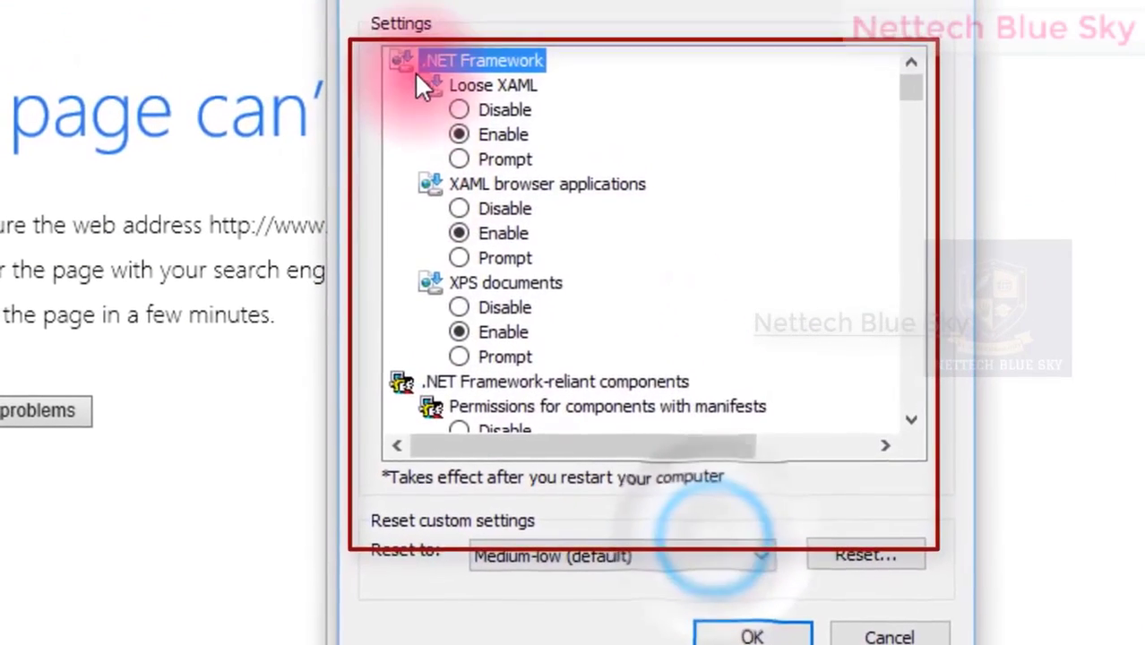
scroll(417, 77, down, 20)
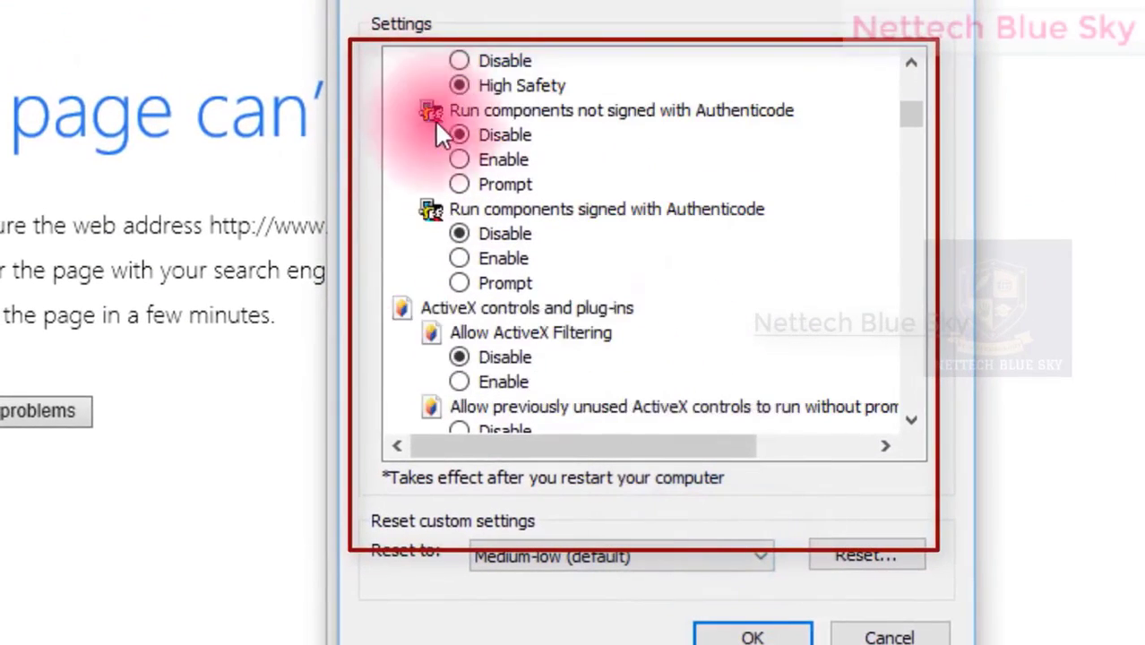
scroll(662, 235, down, 15)
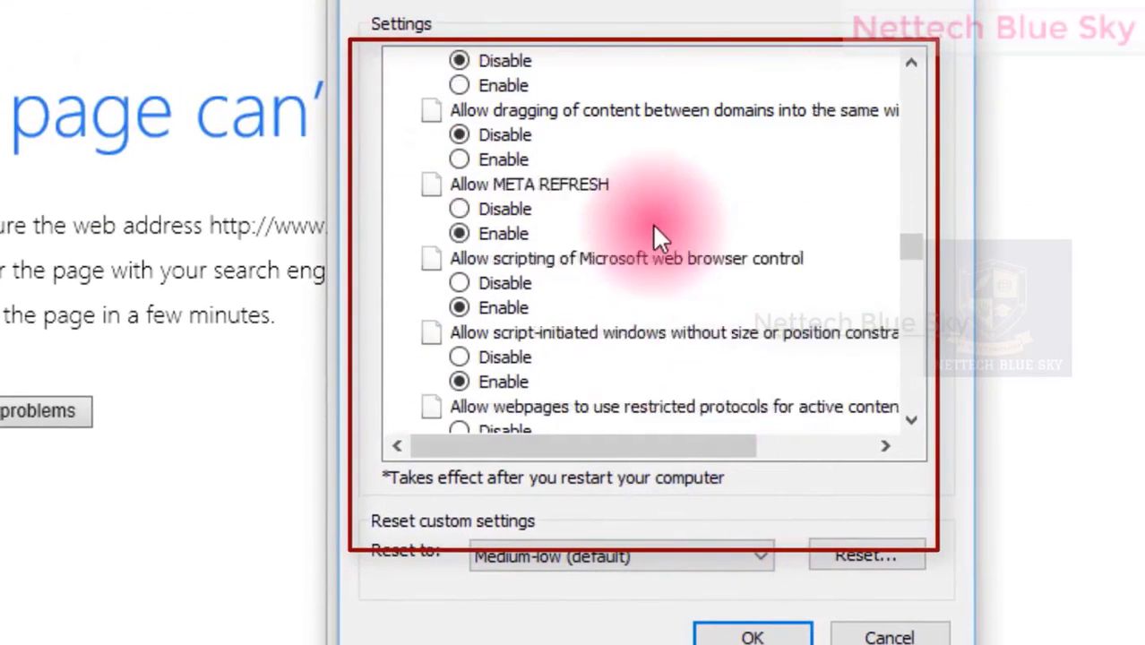
scroll(723, 308, down, 3)
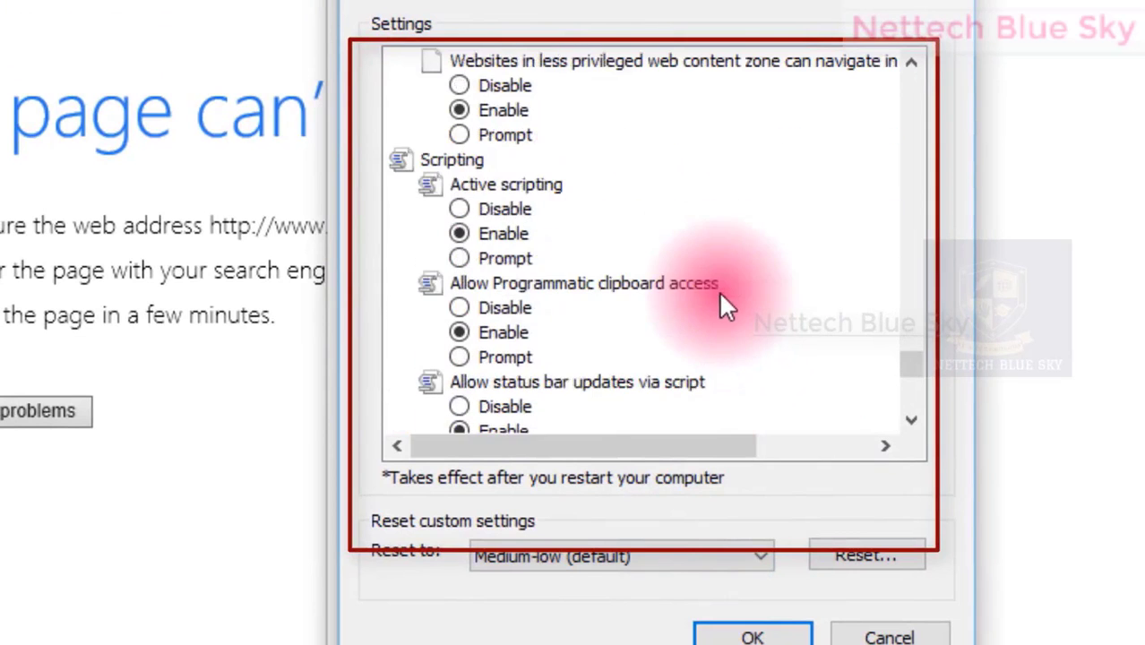
click(890, 637)
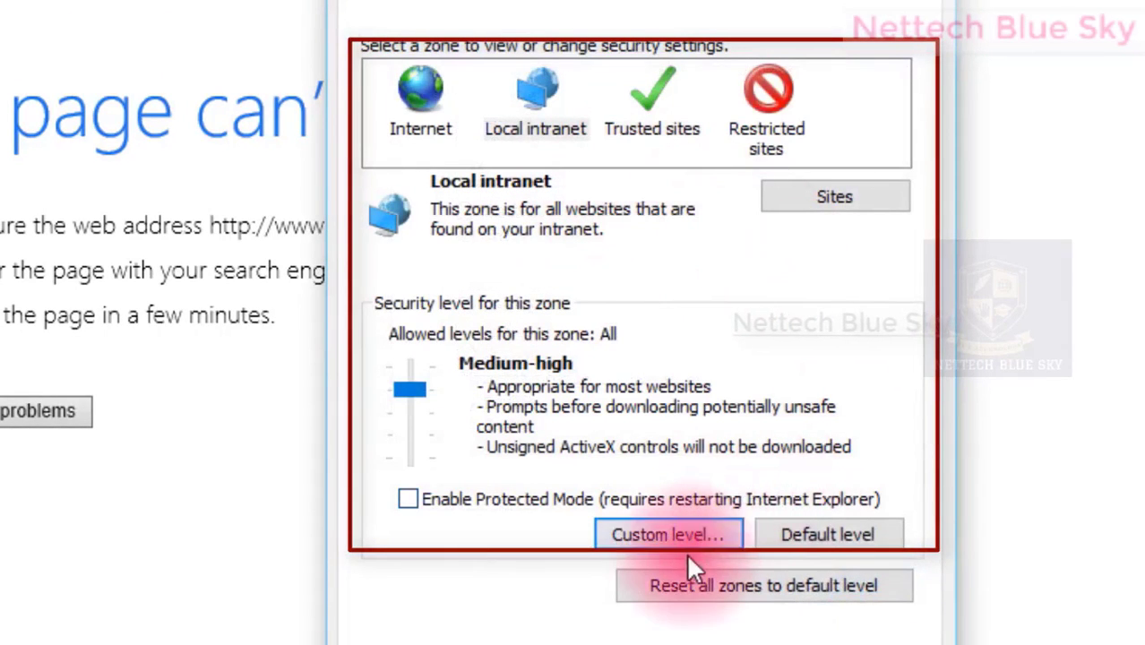
Enable Protected Mode for the Local intranet zone, staying in the security settings.
click(502, 497)
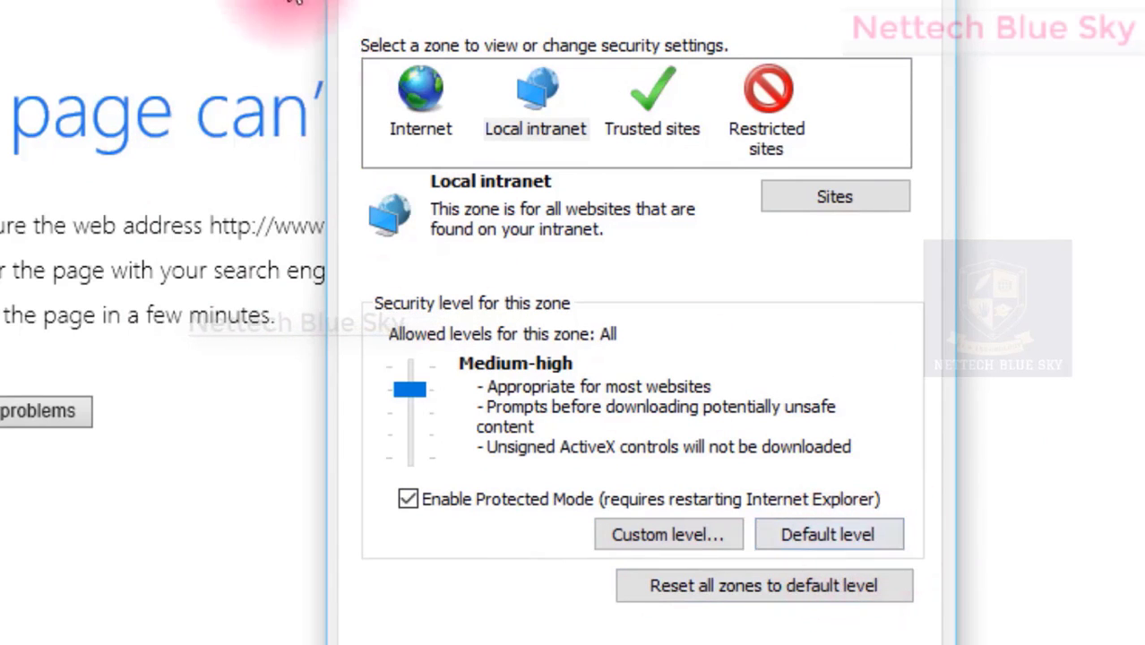
click(365, 4)
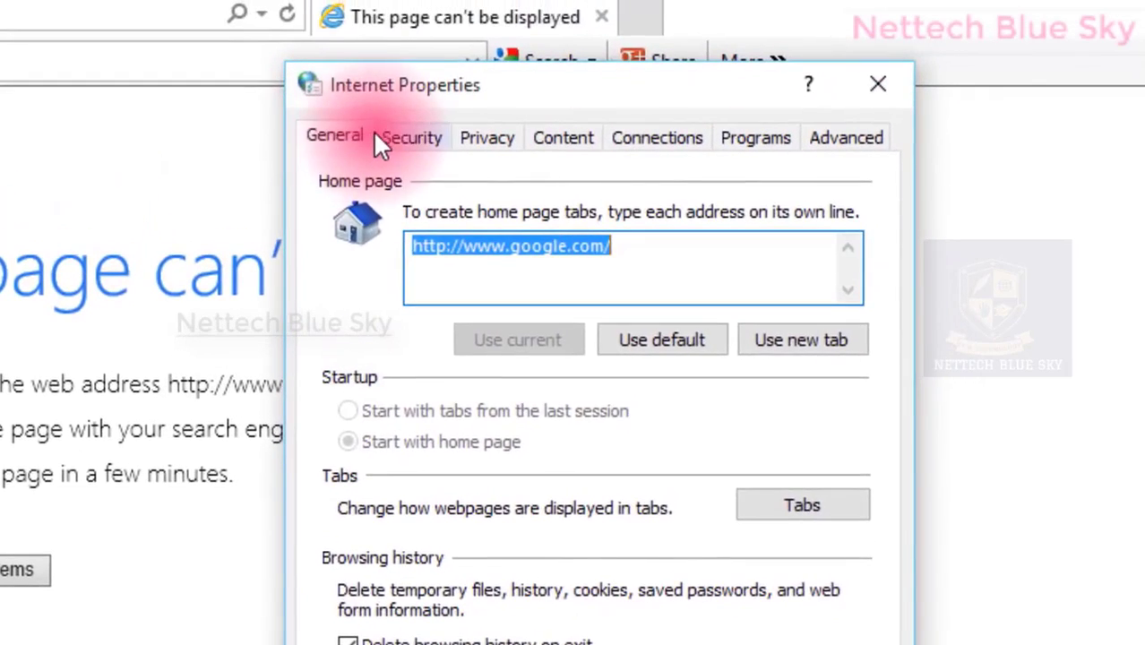
click(410, 115)
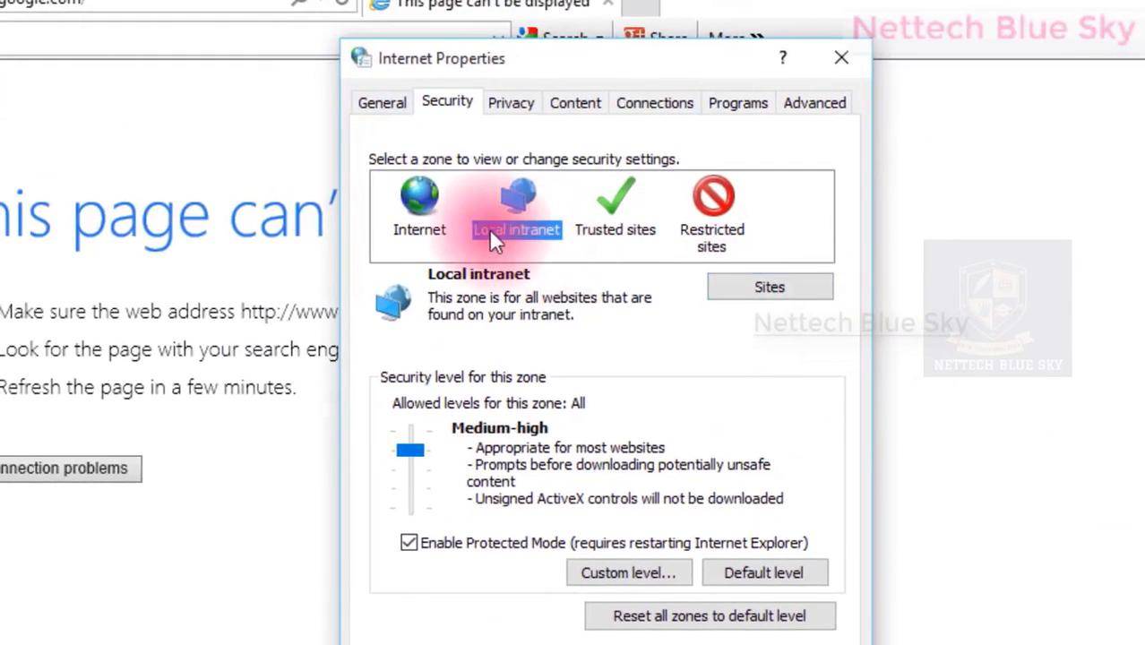
click(727, 286)
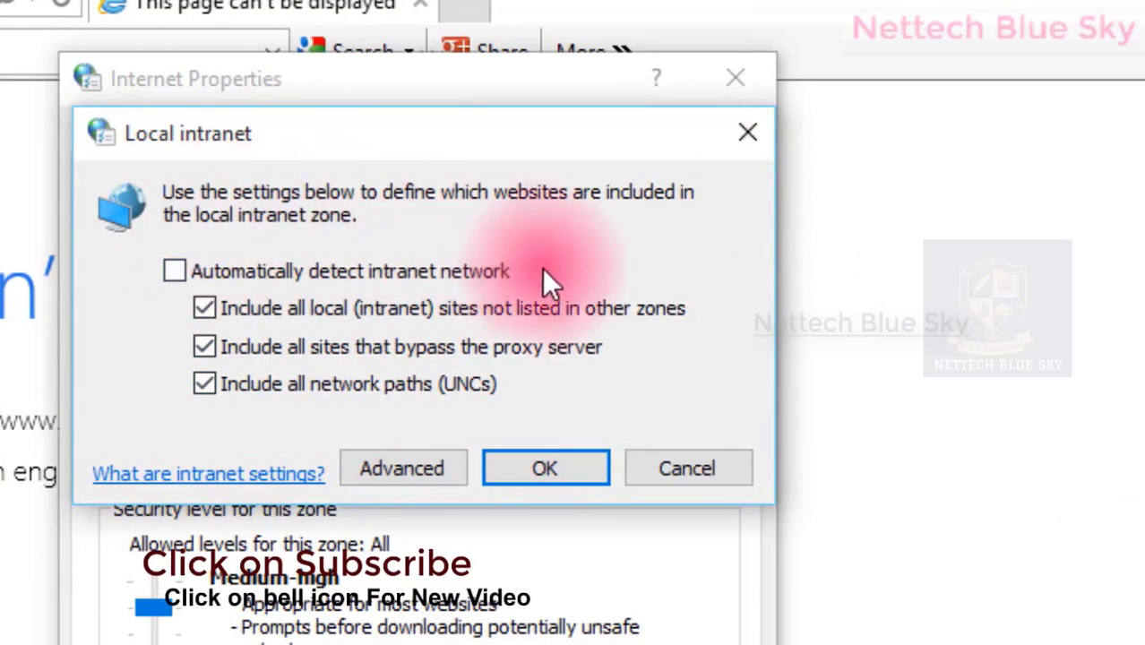
click(174, 272)
click(174, 271)
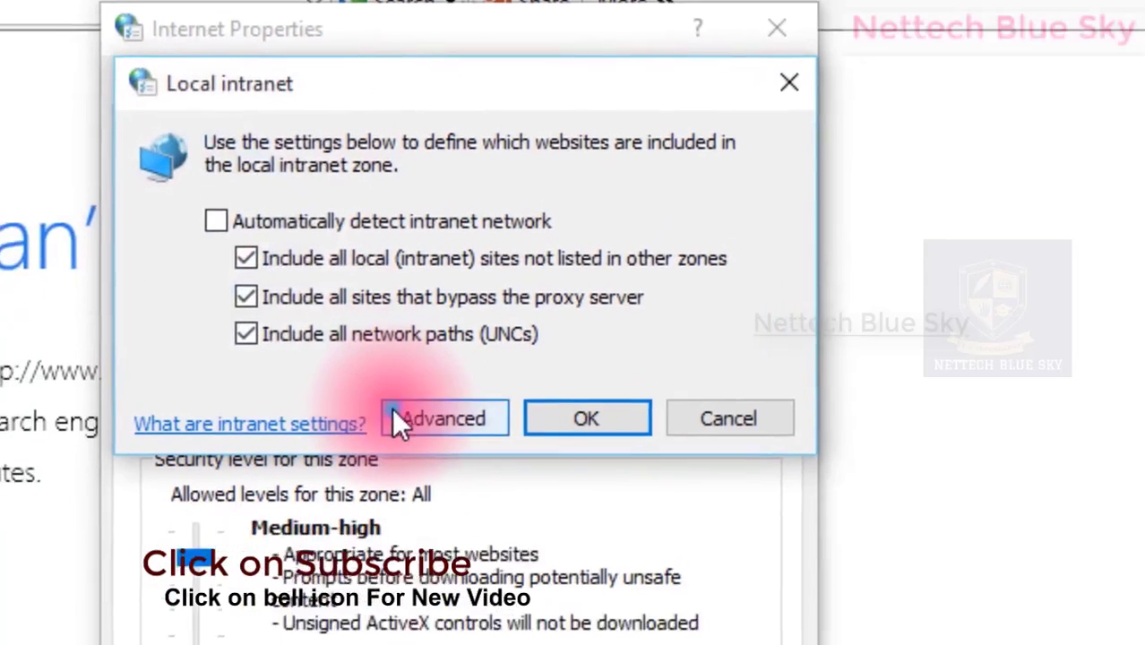
click(400, 421)
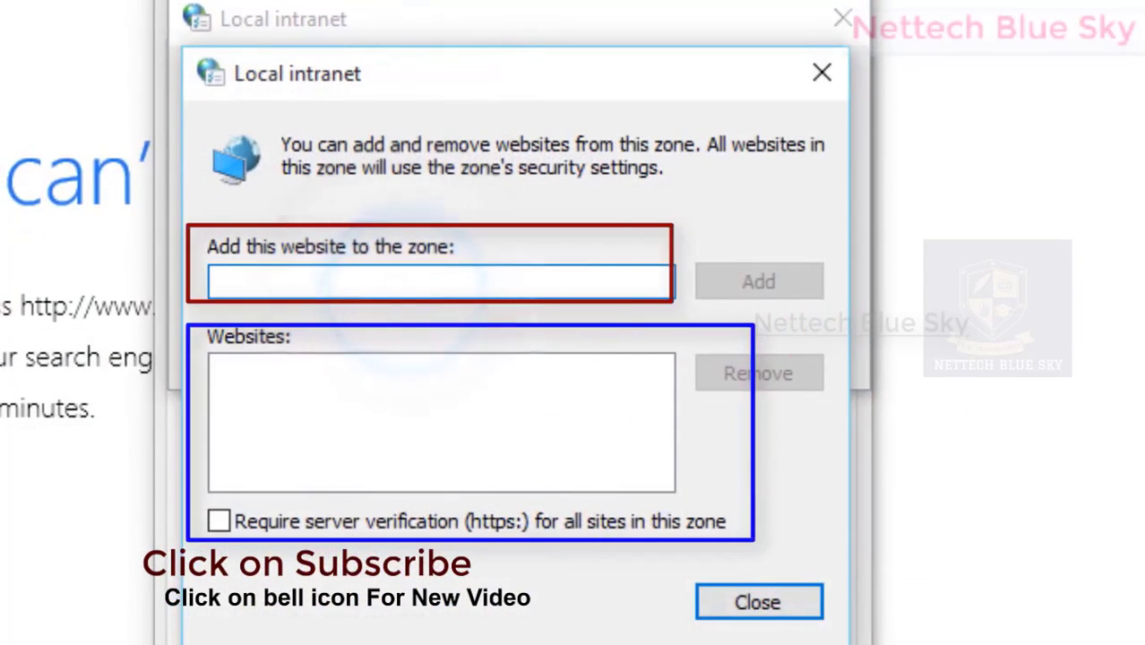
text(www.facebook.com)
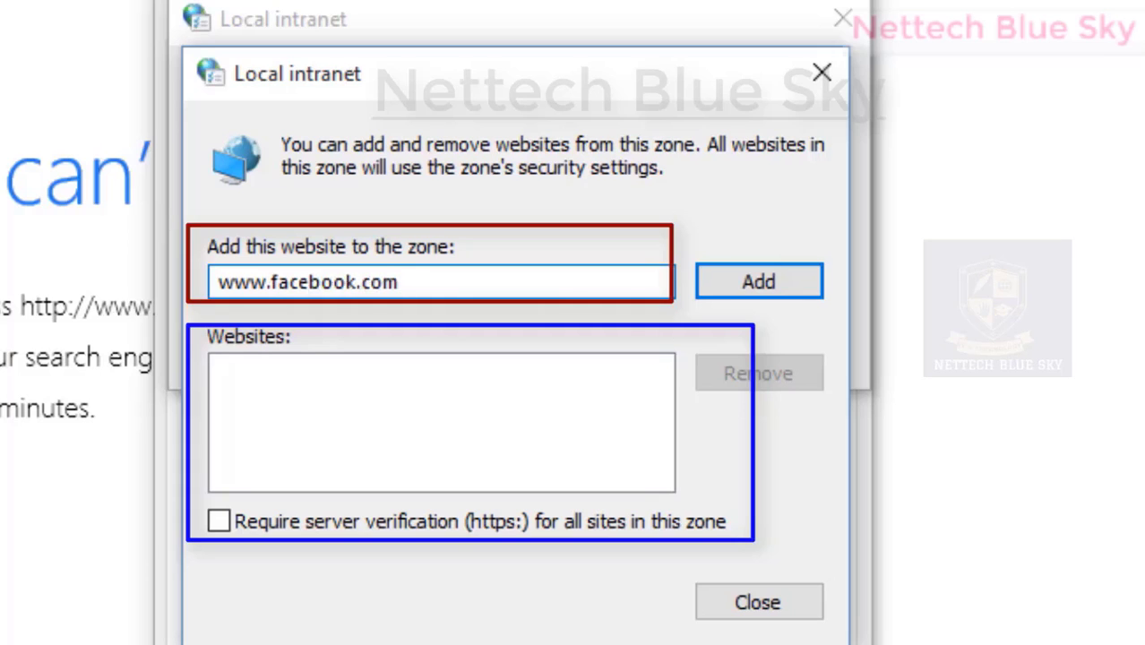
click(776, 278)
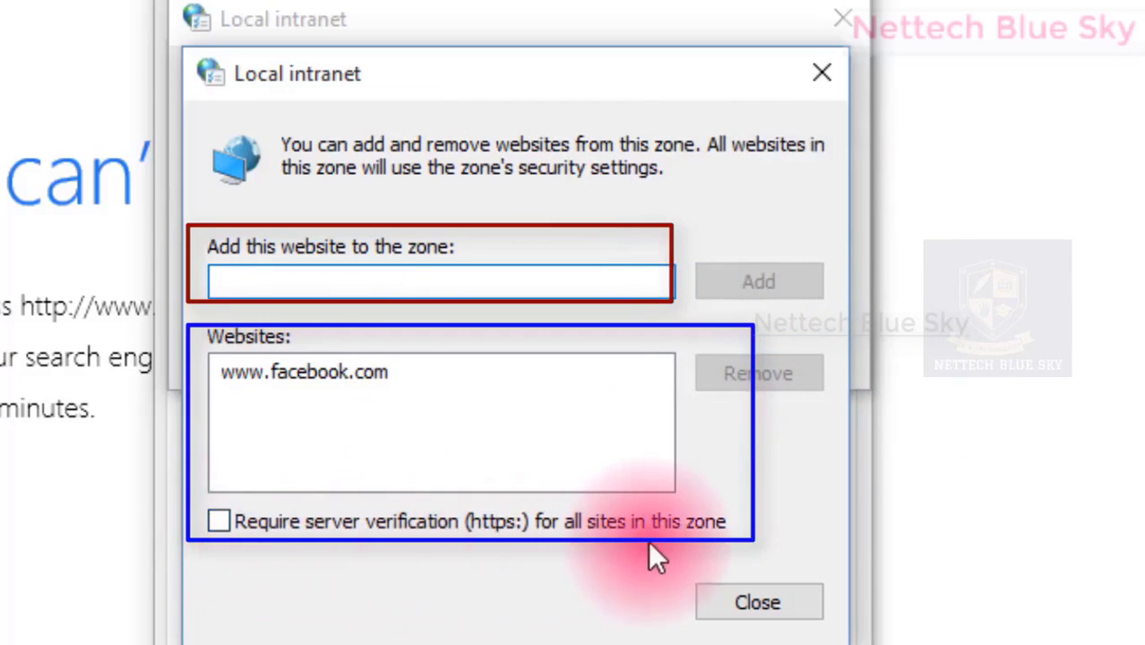
Require server verification (https:) for all Local intranet sites and enable automatic detection of the intranet network.
click(273, 523)
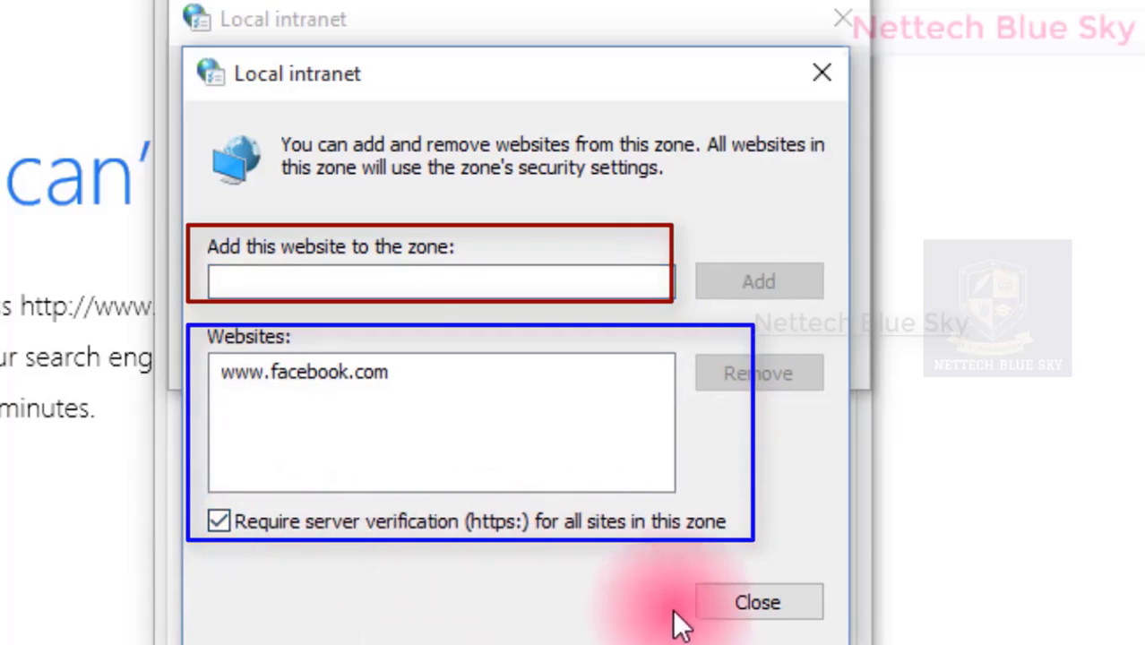
click(752, 618)
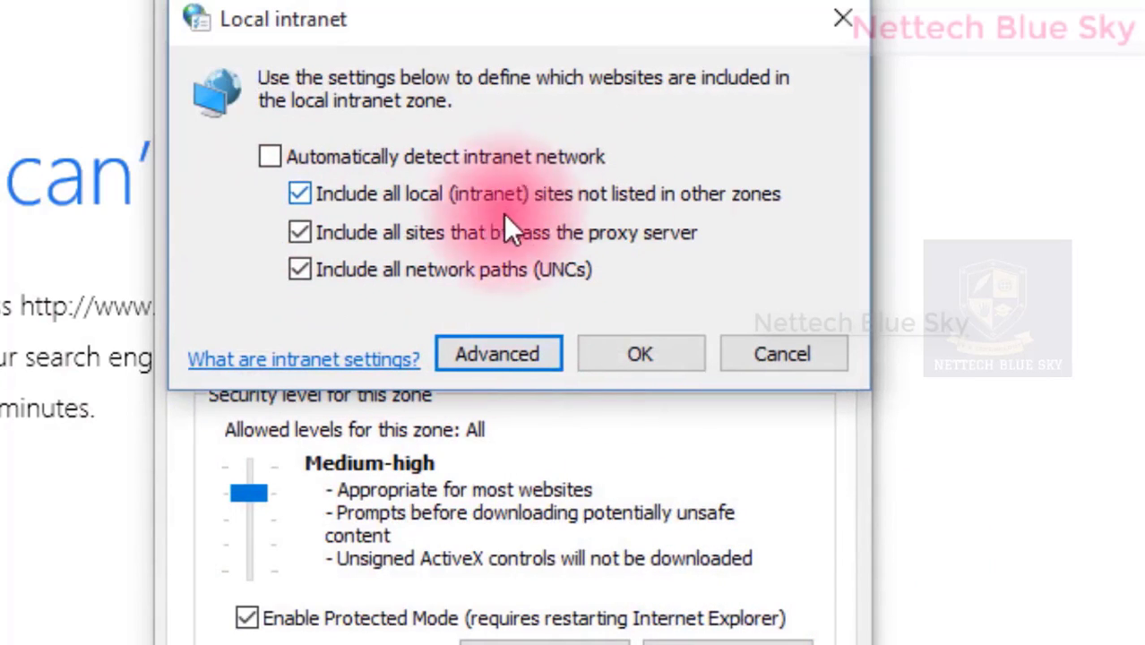
click(267, 155)
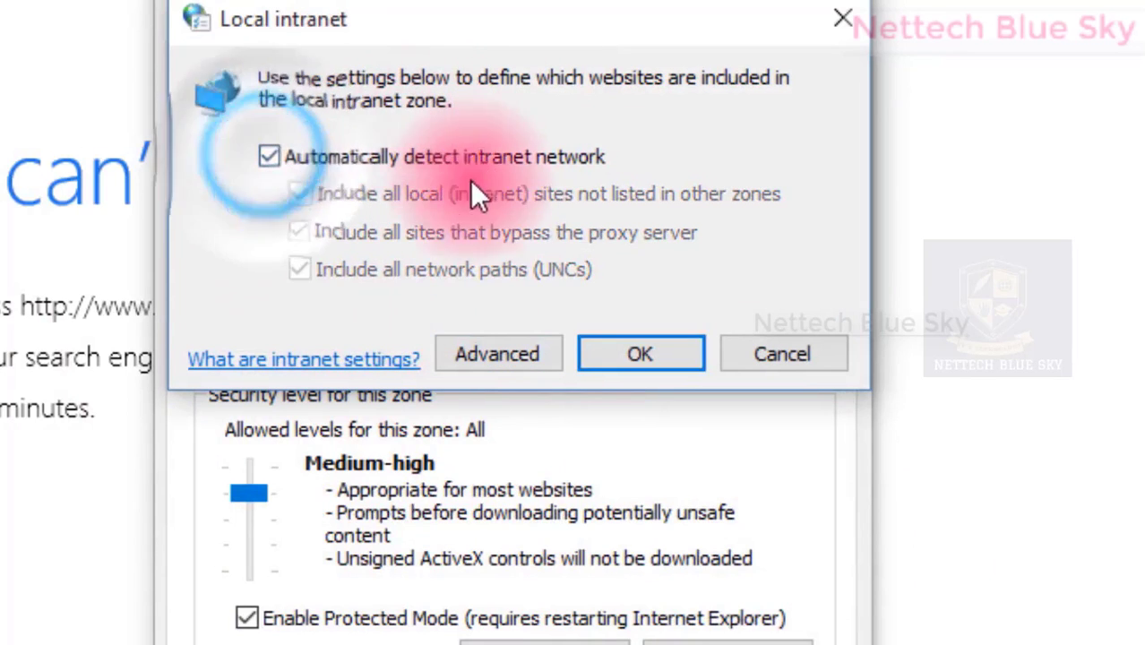
click(600, 353)
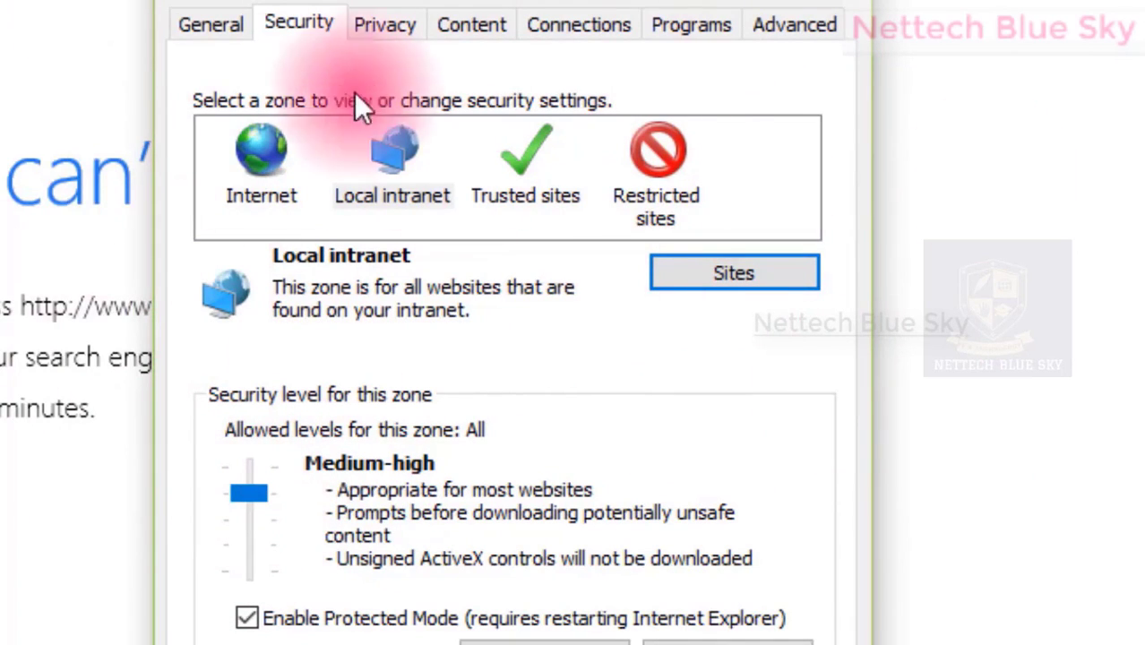
View the website list of the Trusted sites zone and close it without adding a site.
click(512, 188)
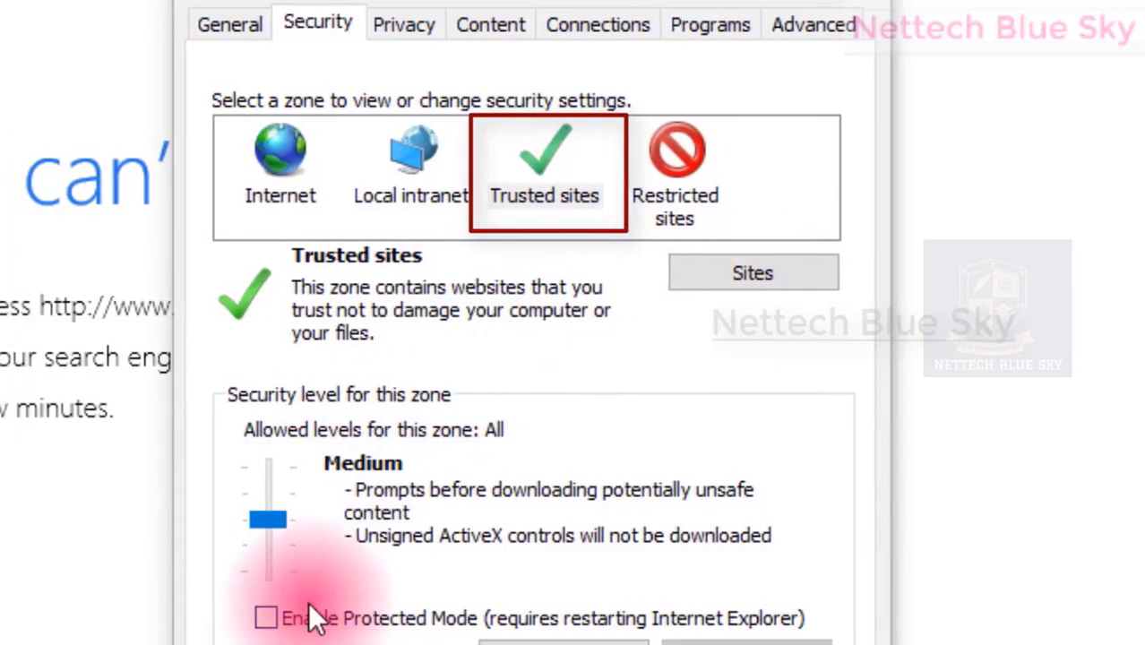
click(704, 285)
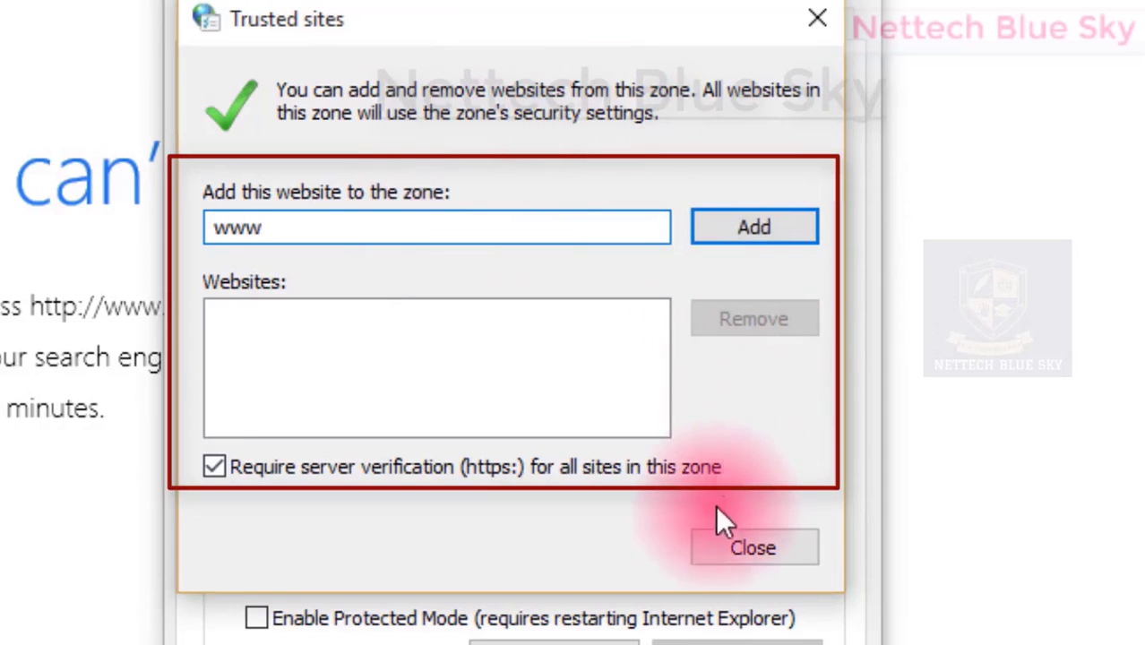
click(717, 542)
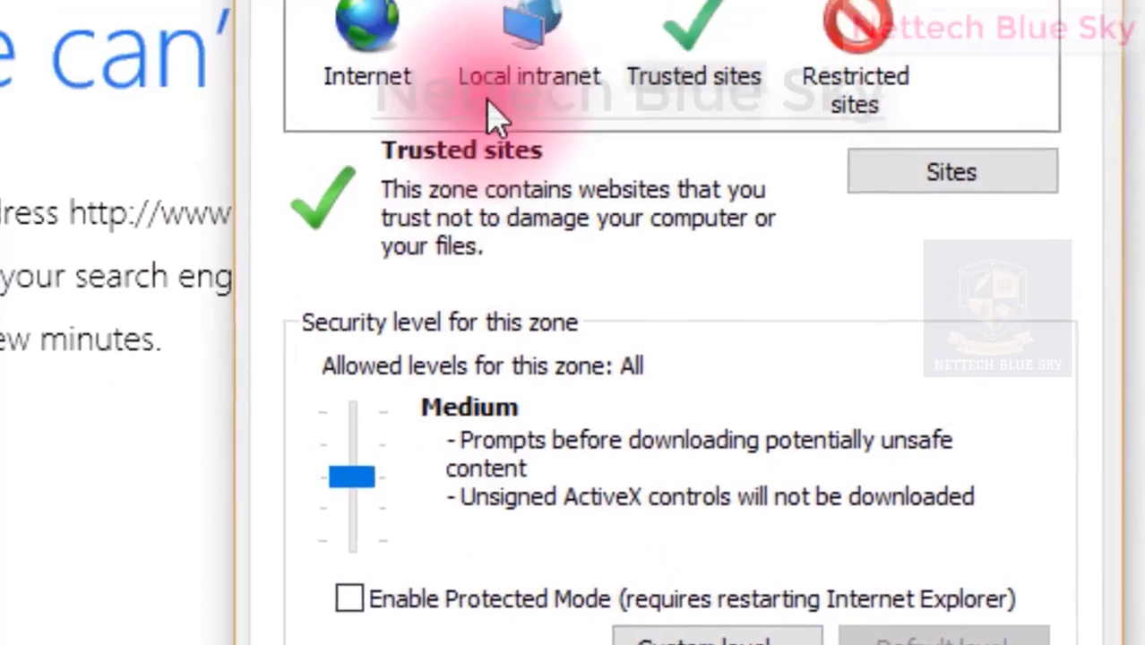
Compare the Local intranet and Trusted sites zones and set the Local intranet security level to Medium.
click(504, 125)
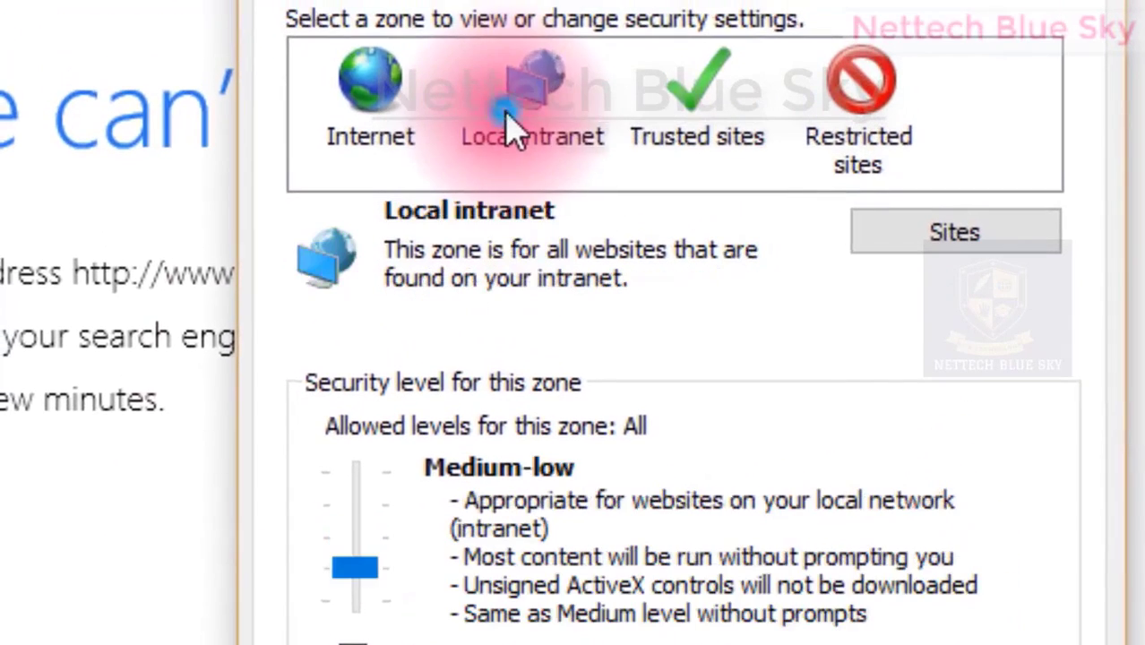
click(678, 130)
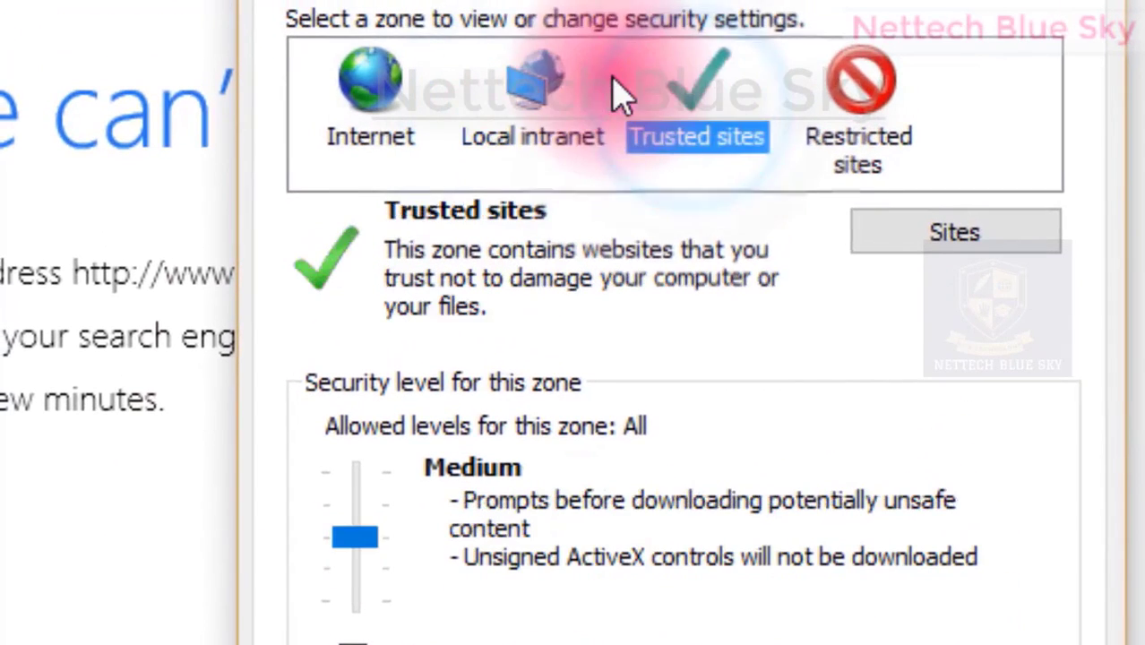
click(533, 85)
click(357, 553)
drag(357, 565, 396, 532)
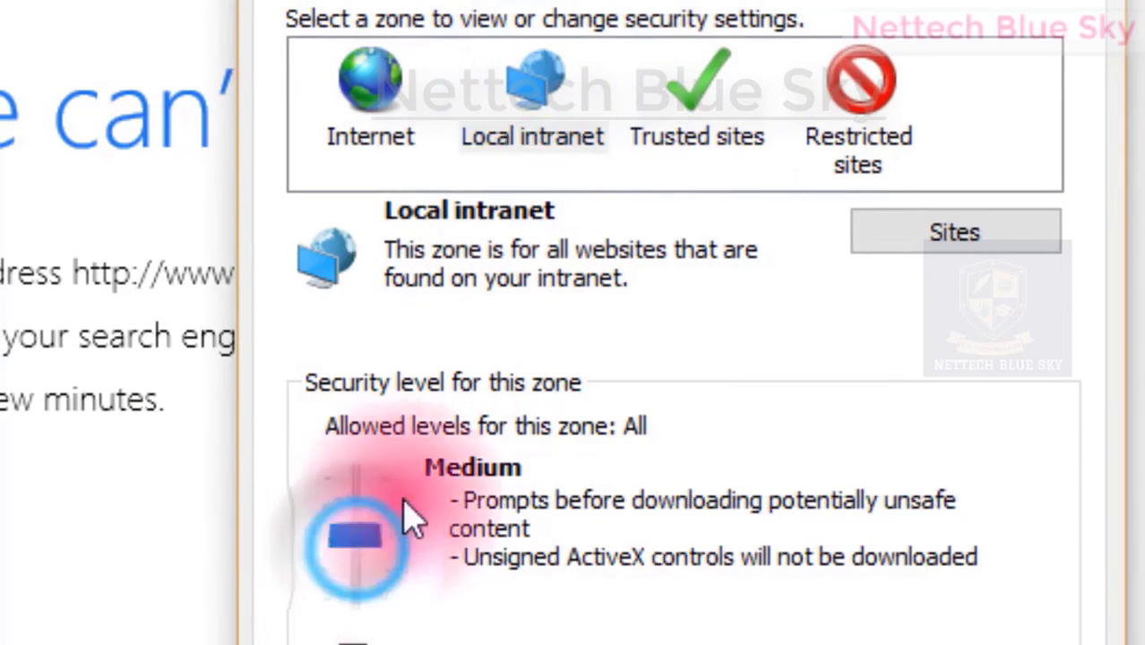
Open the website list of the Restricted sites zone.
click(856, 98)
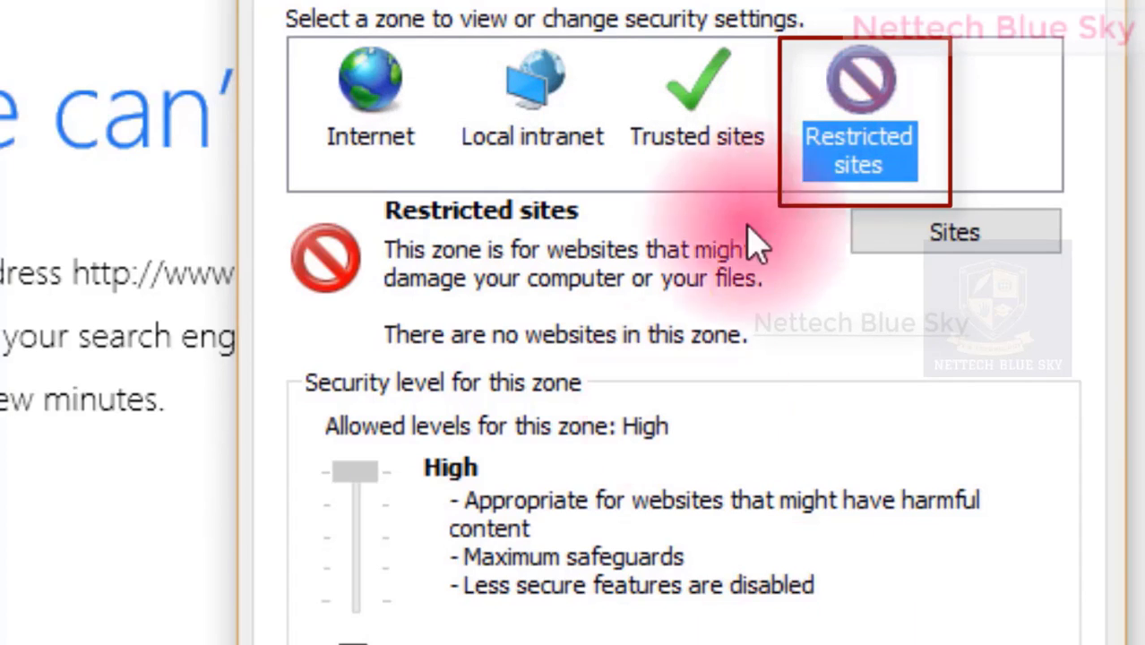
click(905, 232)
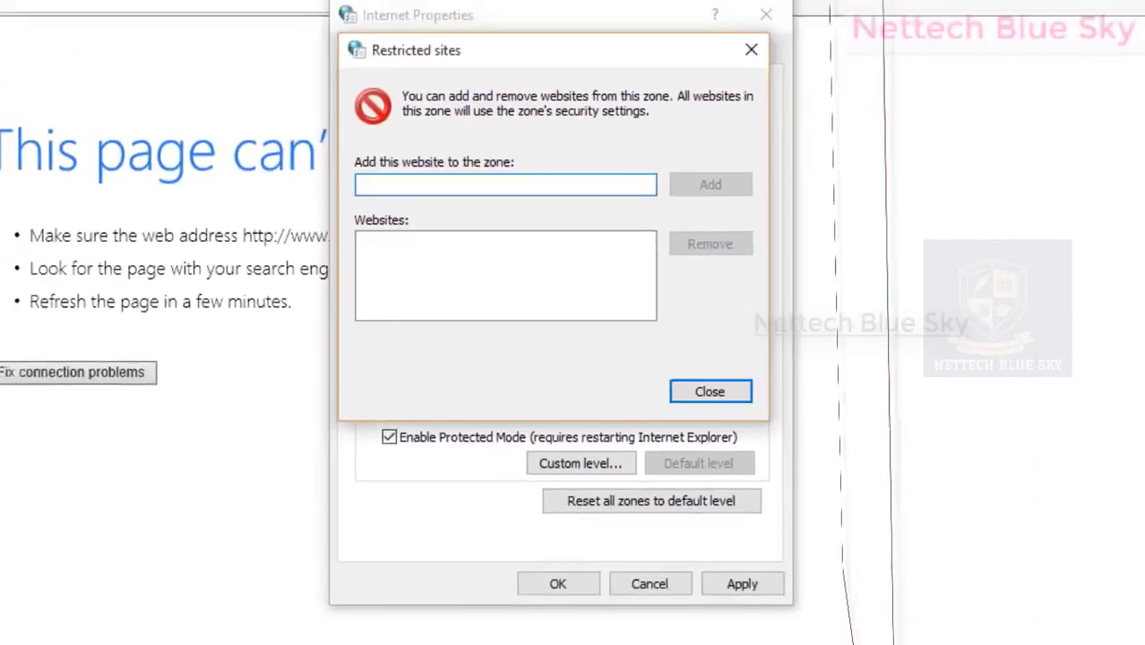
click(465, 632)
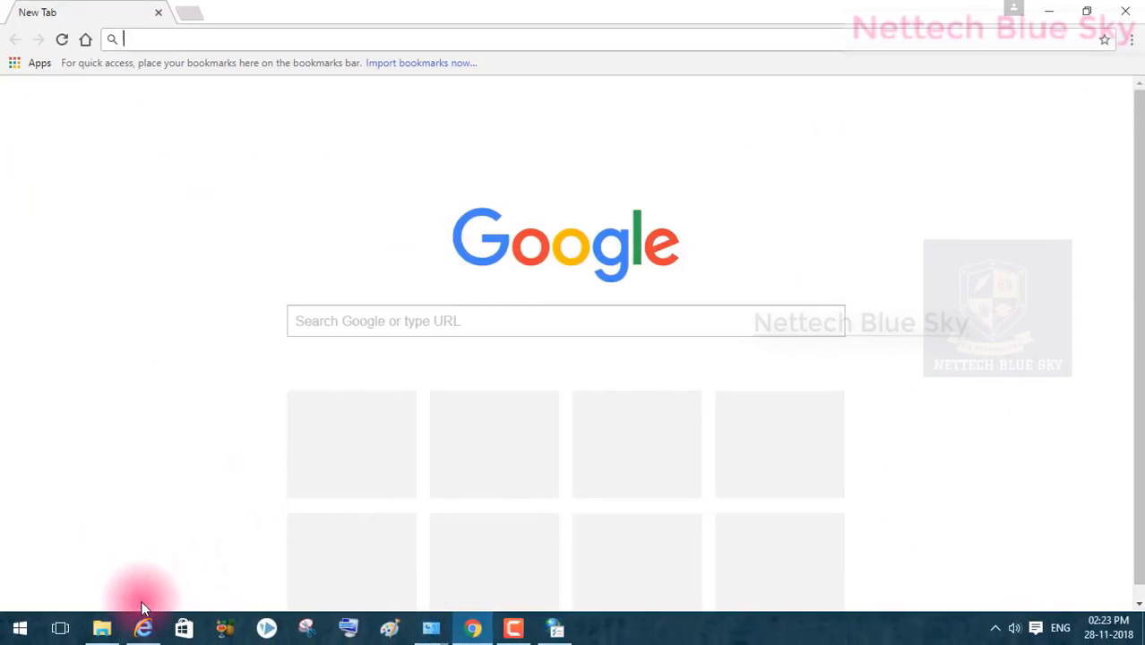
click(142, 630)
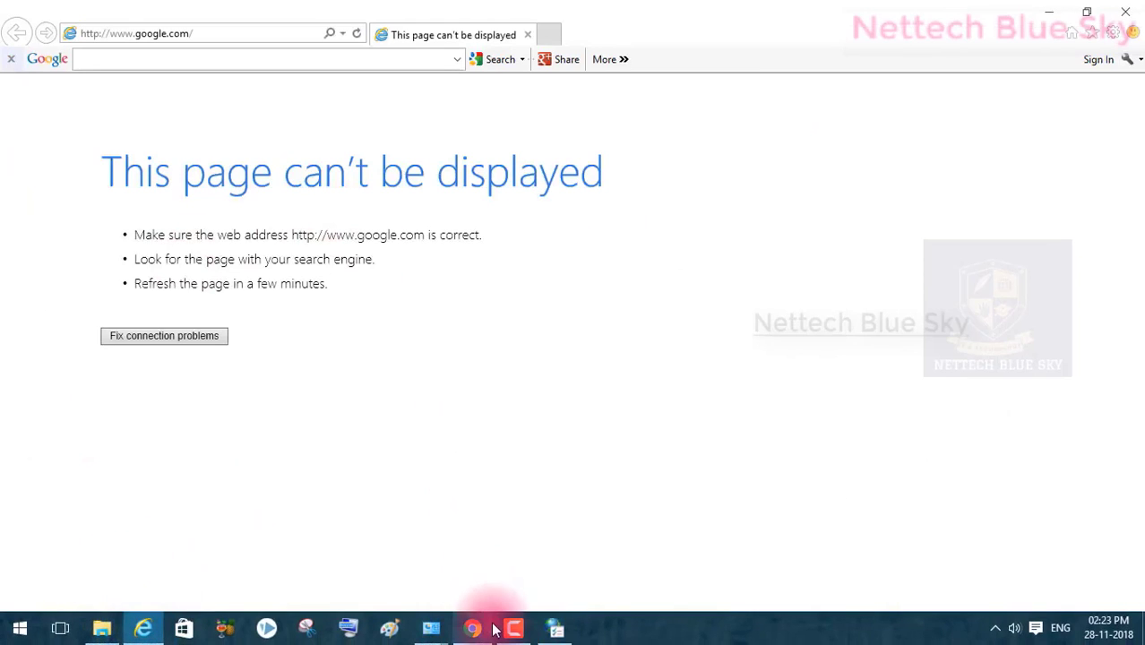
click(492, 632)
click(552, 633)
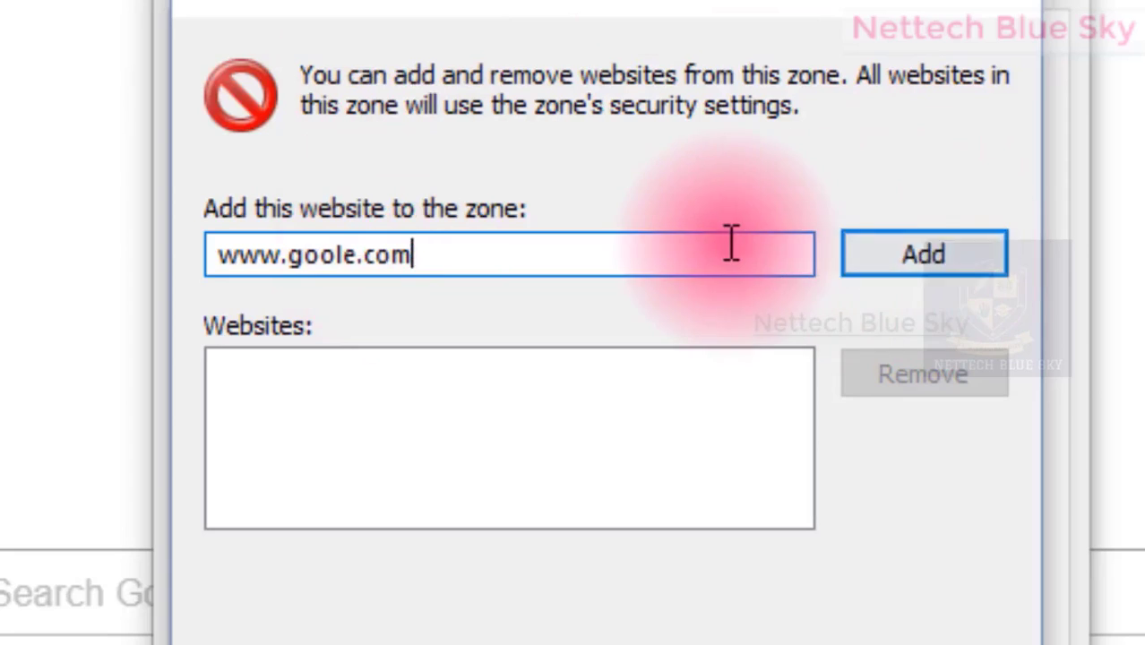
click(887, 261)
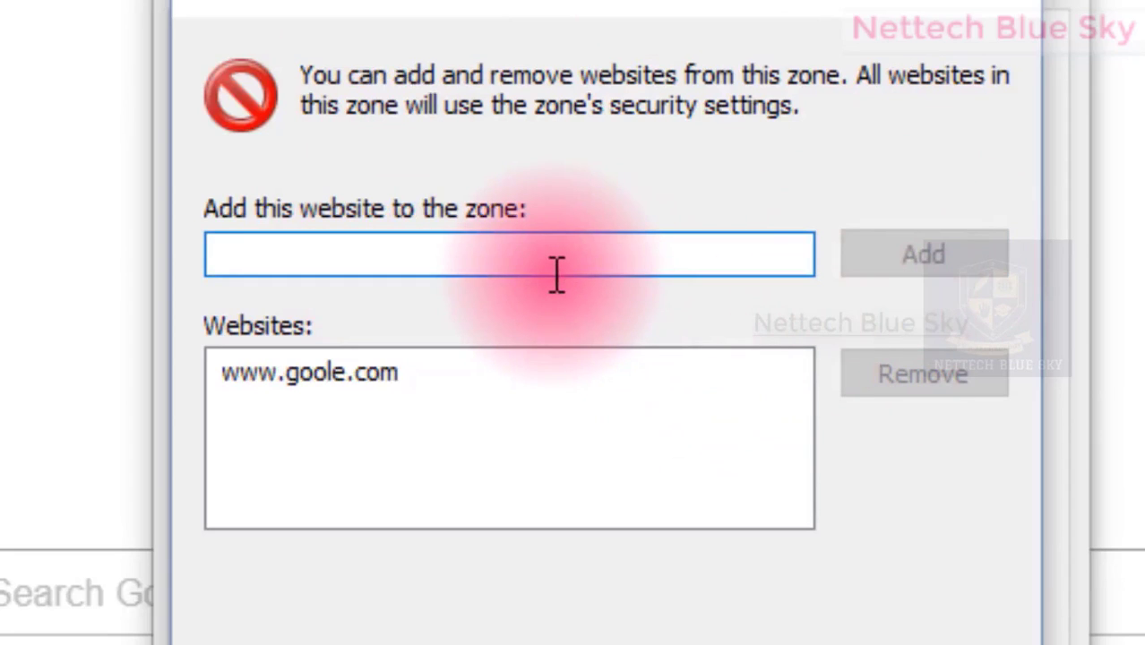
text(www.facebook.com)
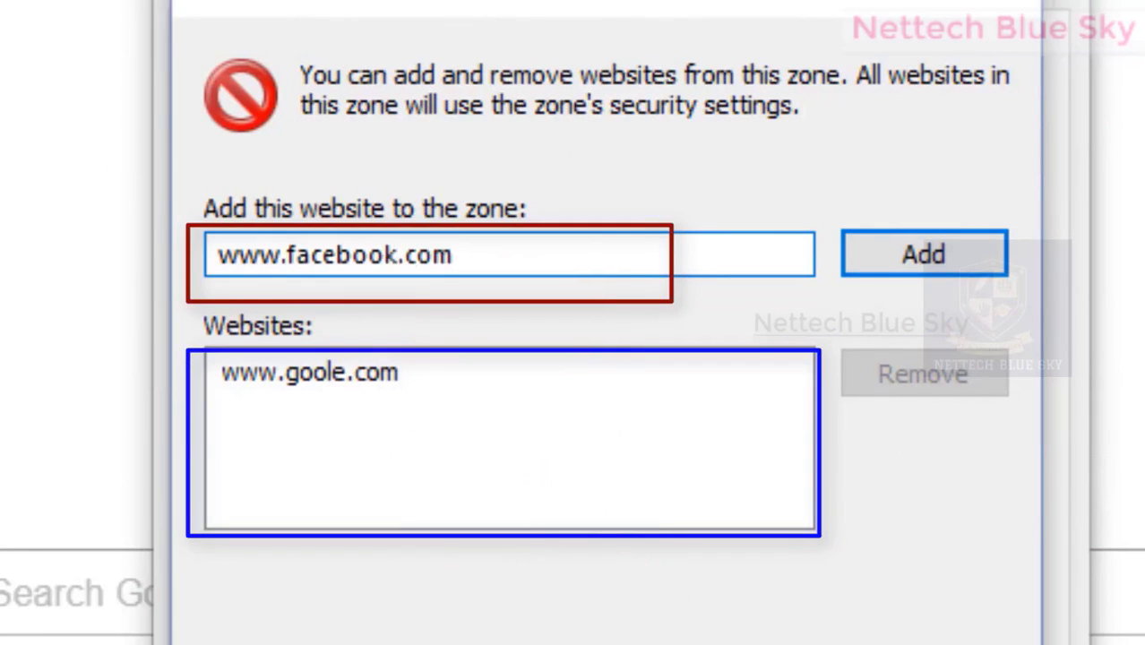
click(877, 269)
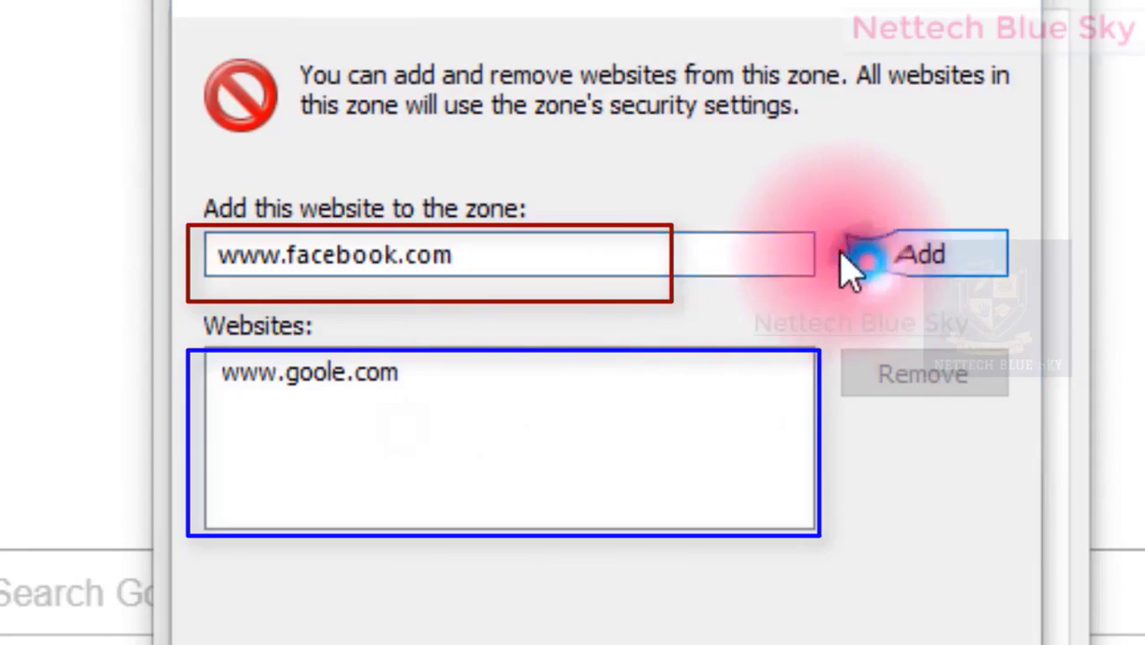
click(1031, 596)
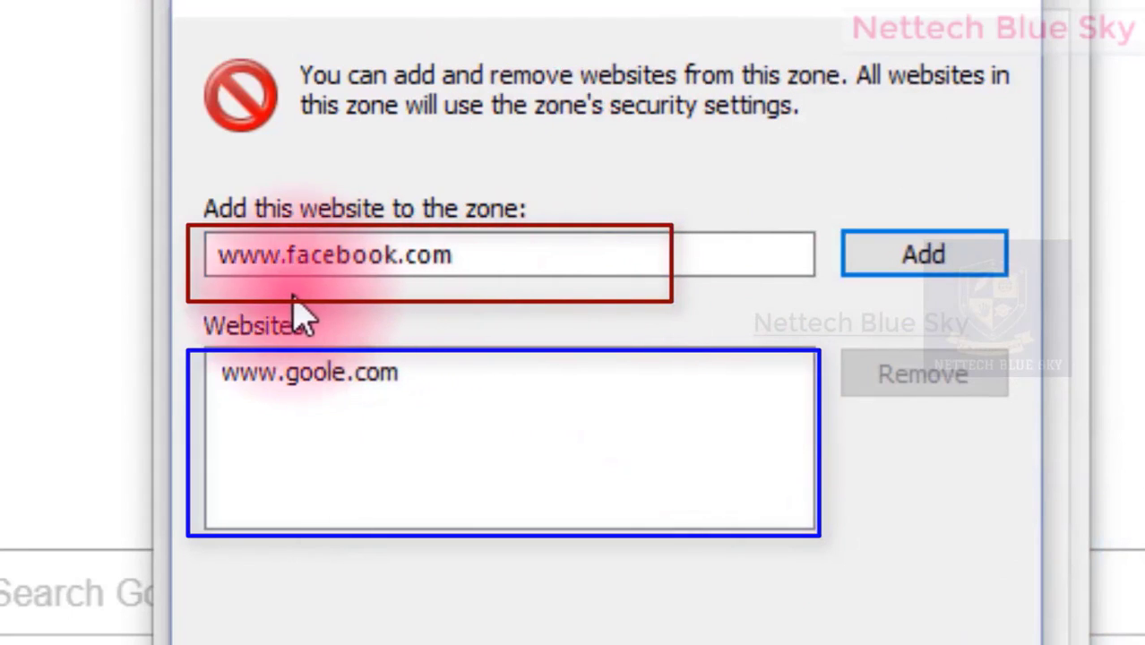
click(865, 274)
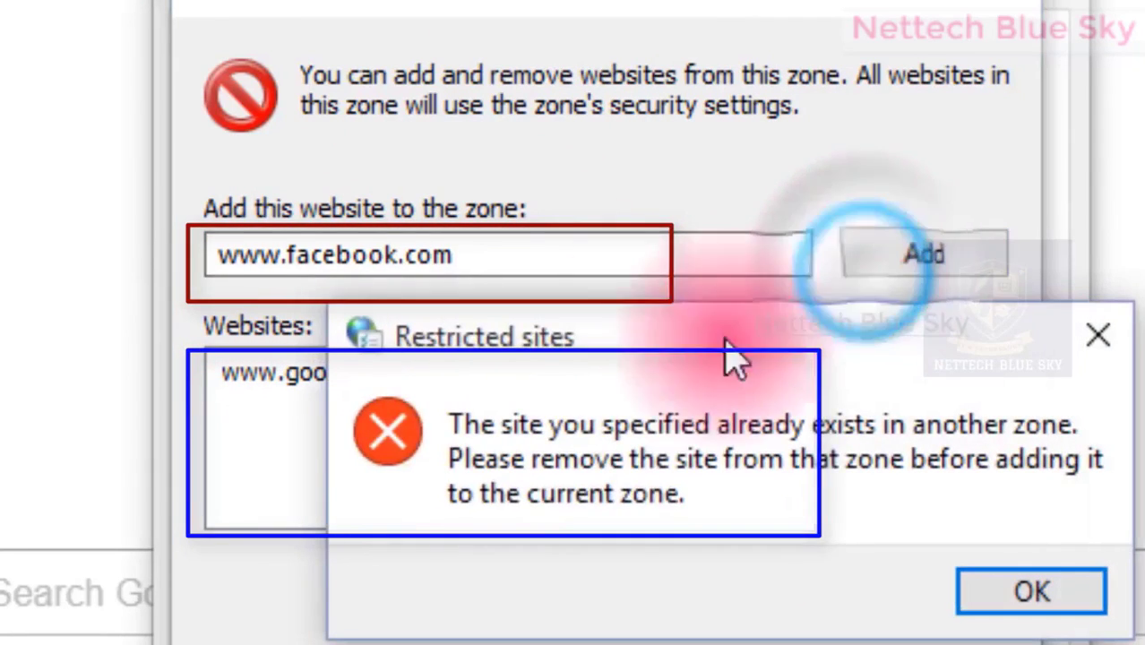
click(1001, 590)
click(858, 635)
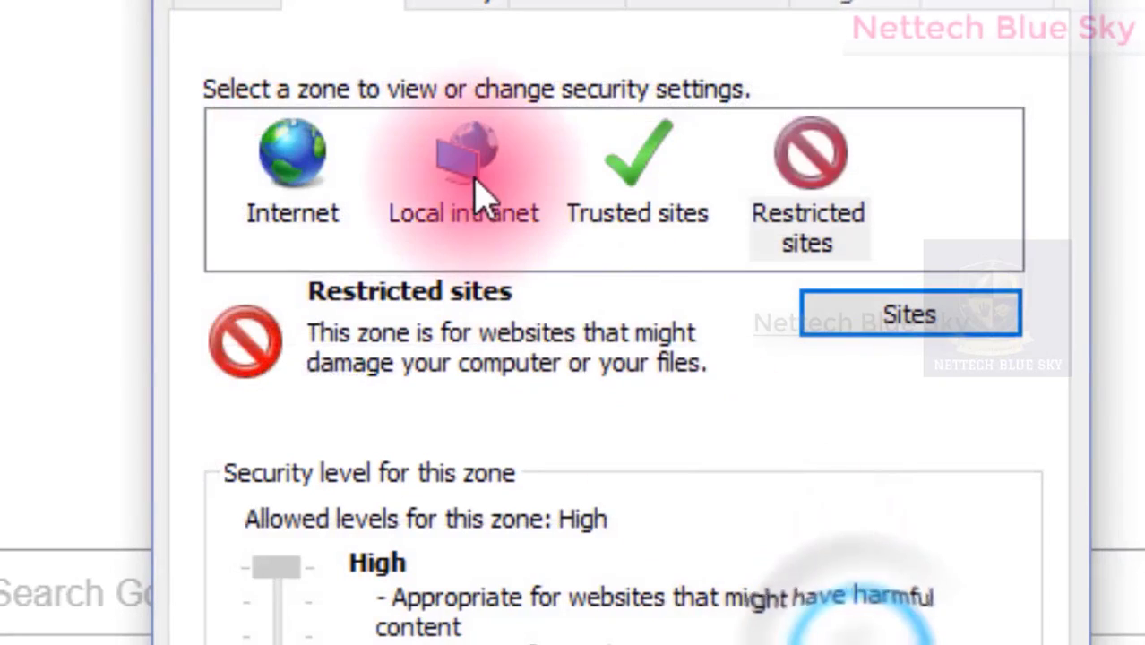
click(473, 191)
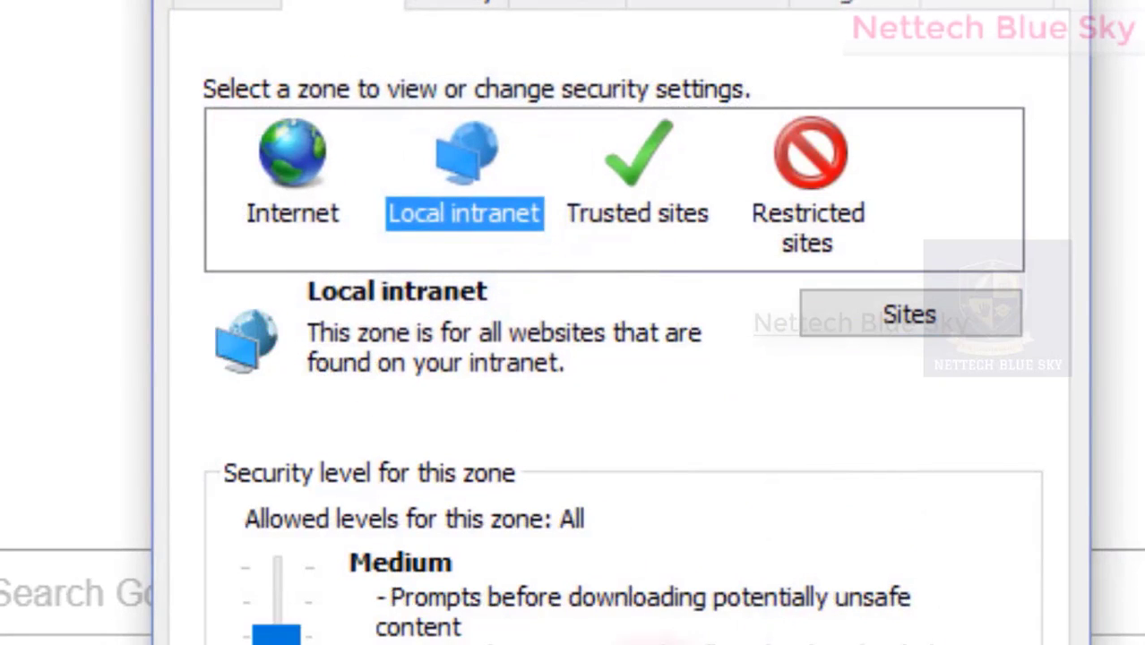
click(874, 323)
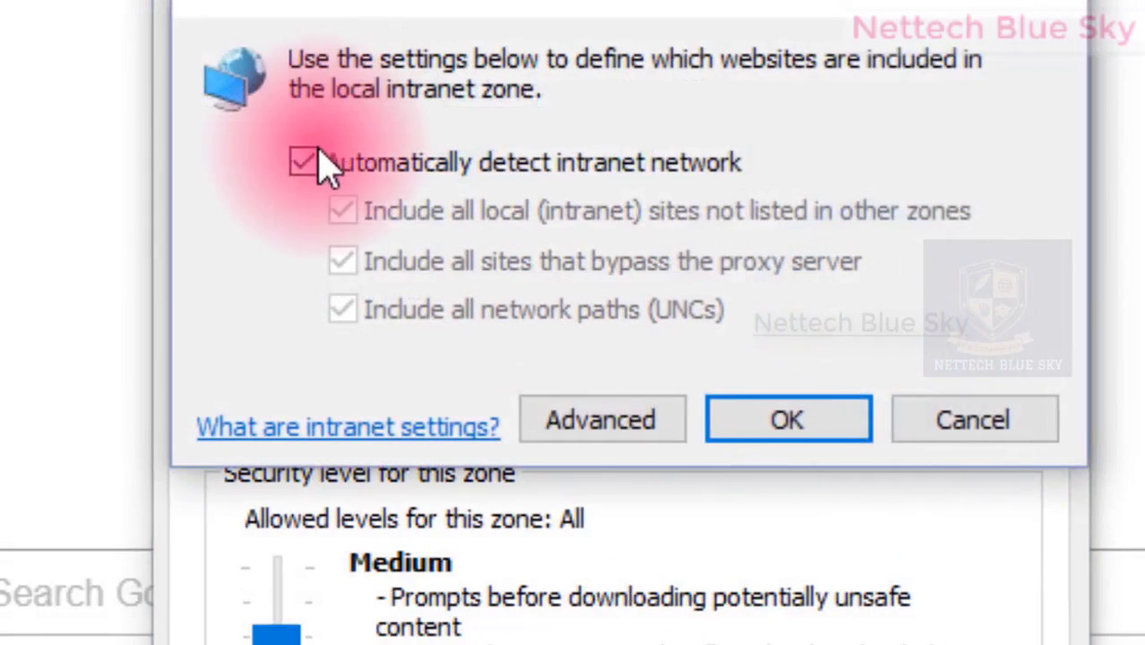
click(533, 414)
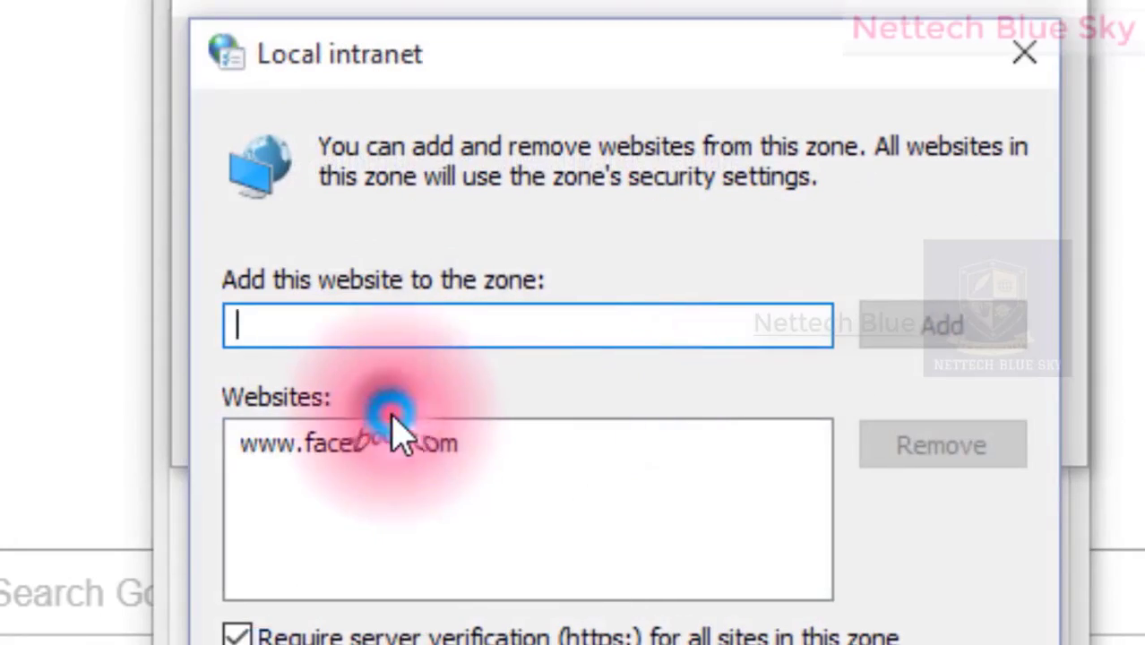
click(399, 439)
click(914, 447)
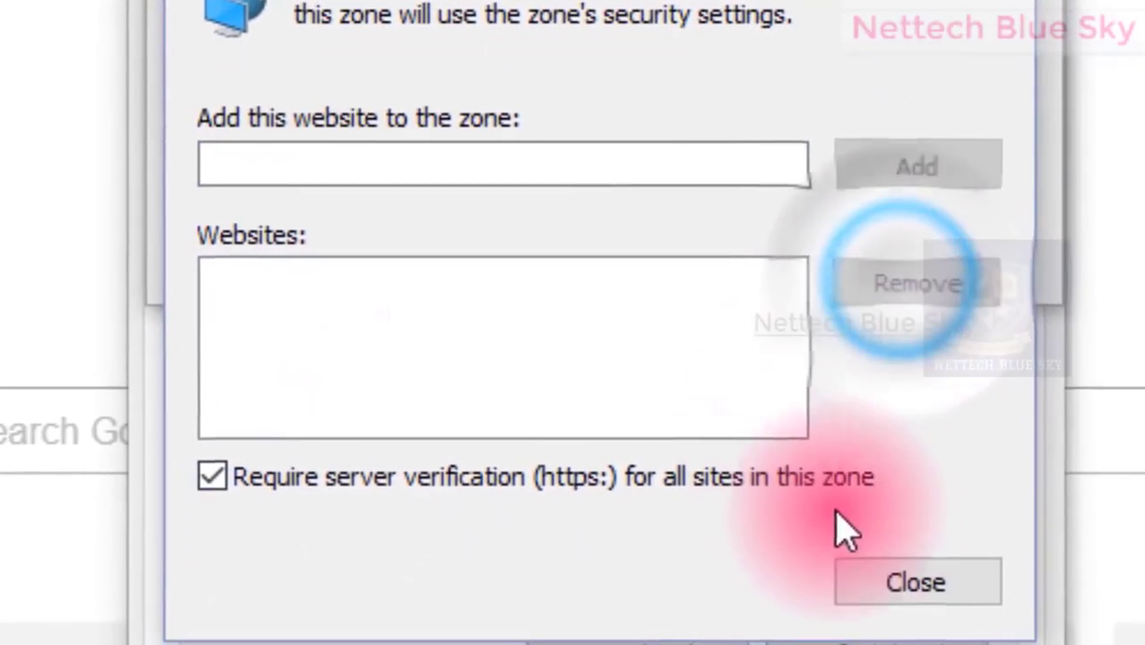
click(874, 582)
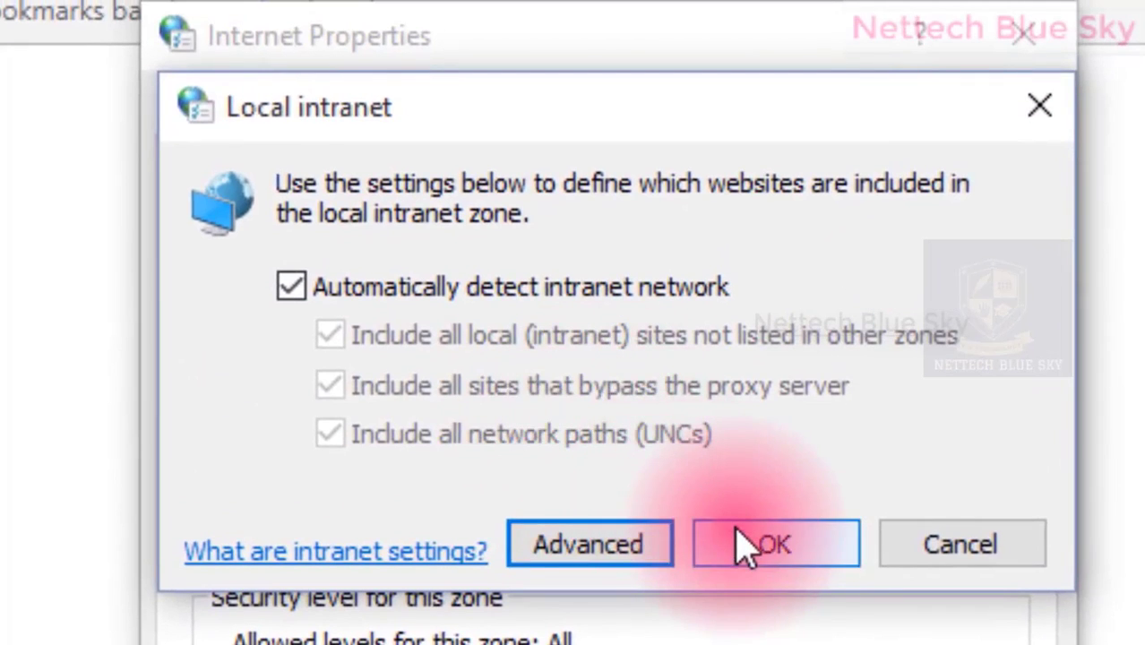
click(744, 498)
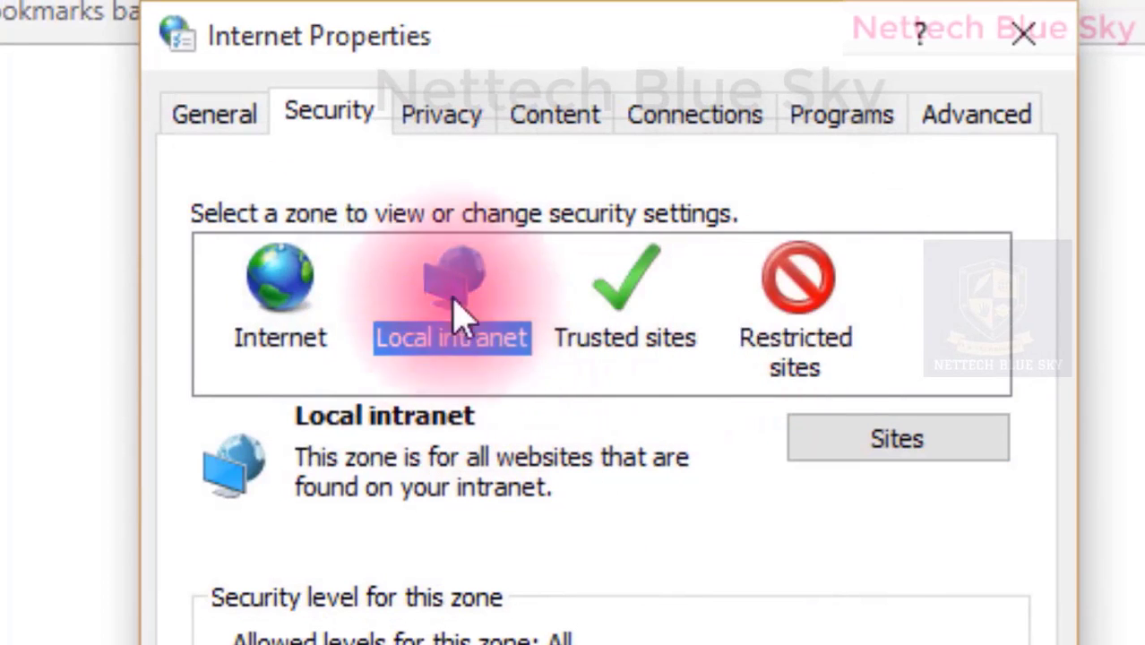
click(792, 345)
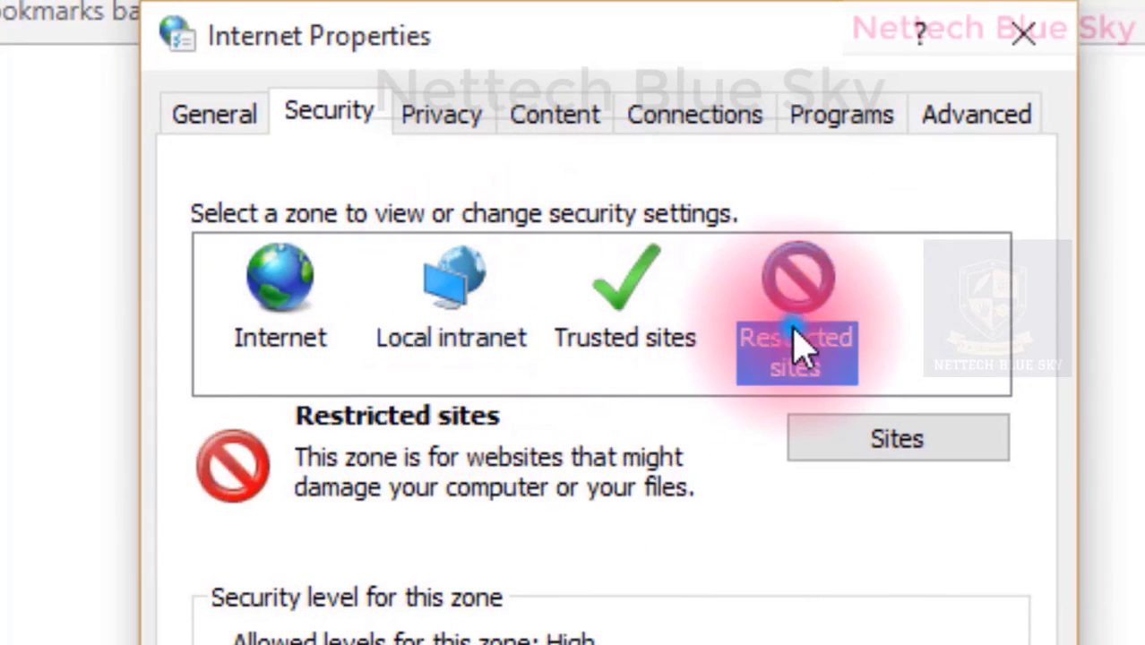
click(802, 432)
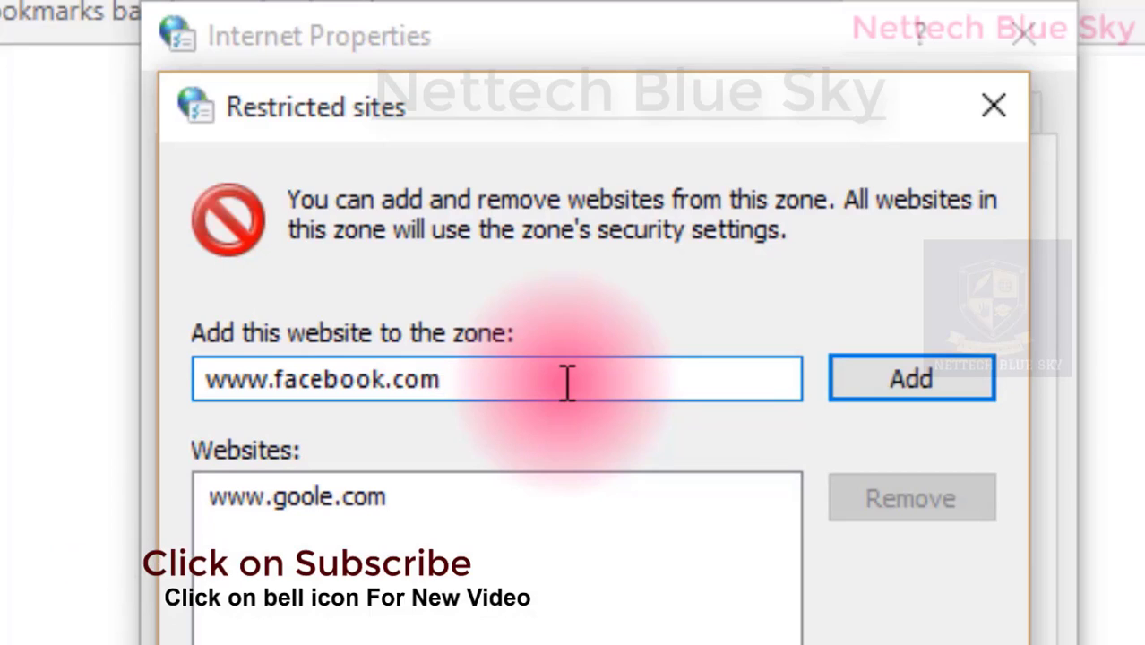
key(Return)
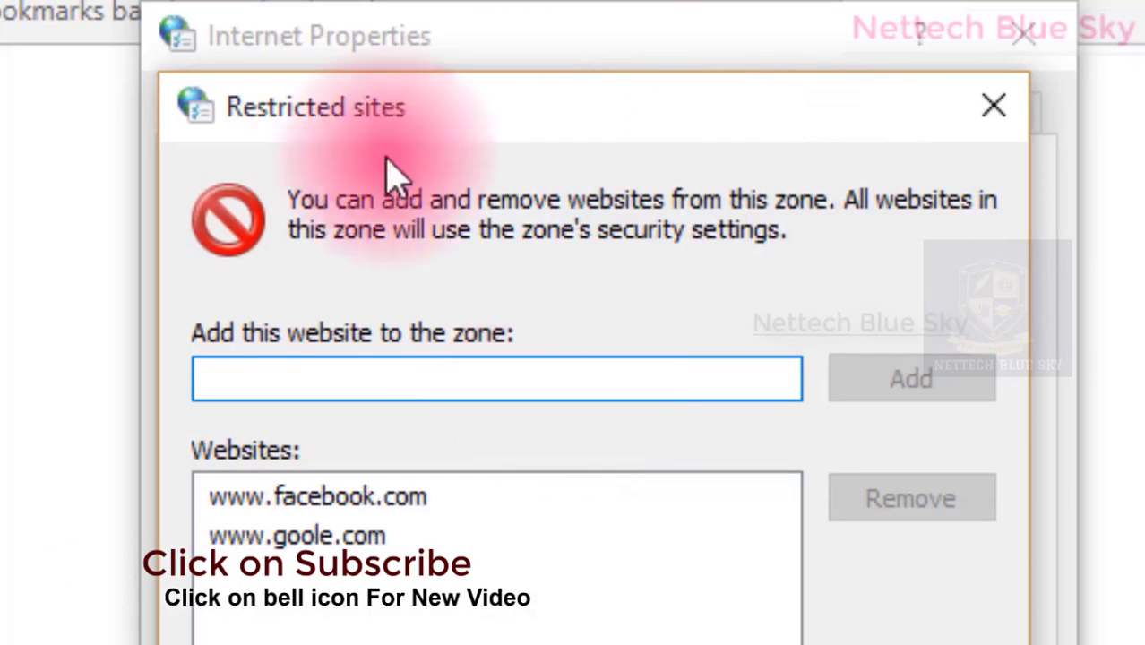
click(302, 497)
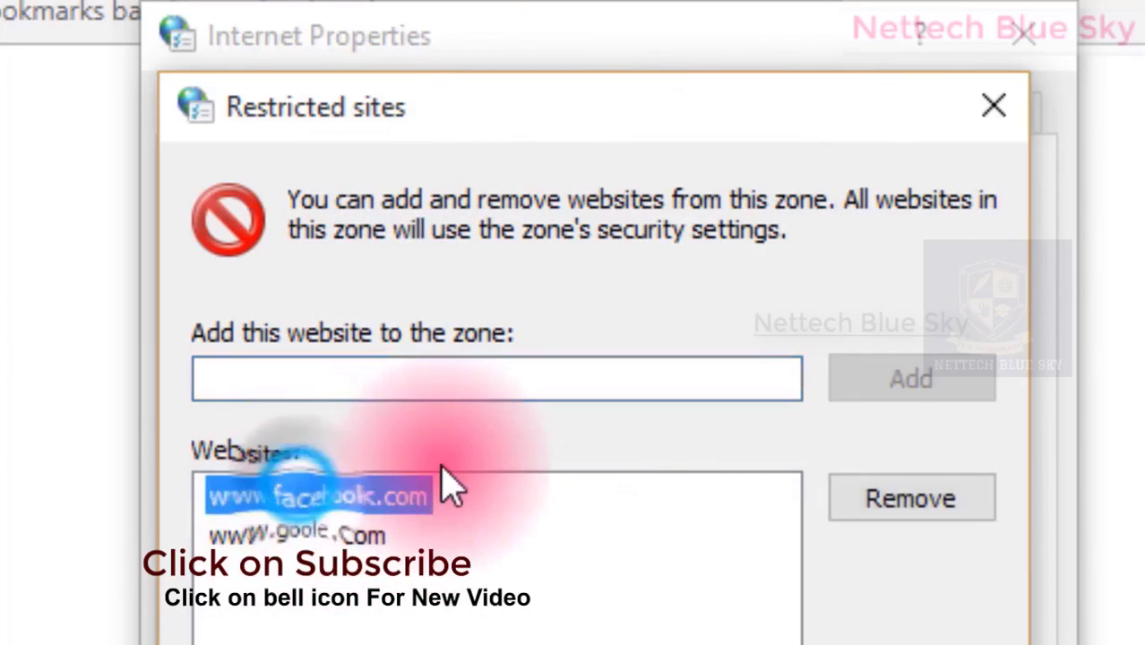
click(485, 369)
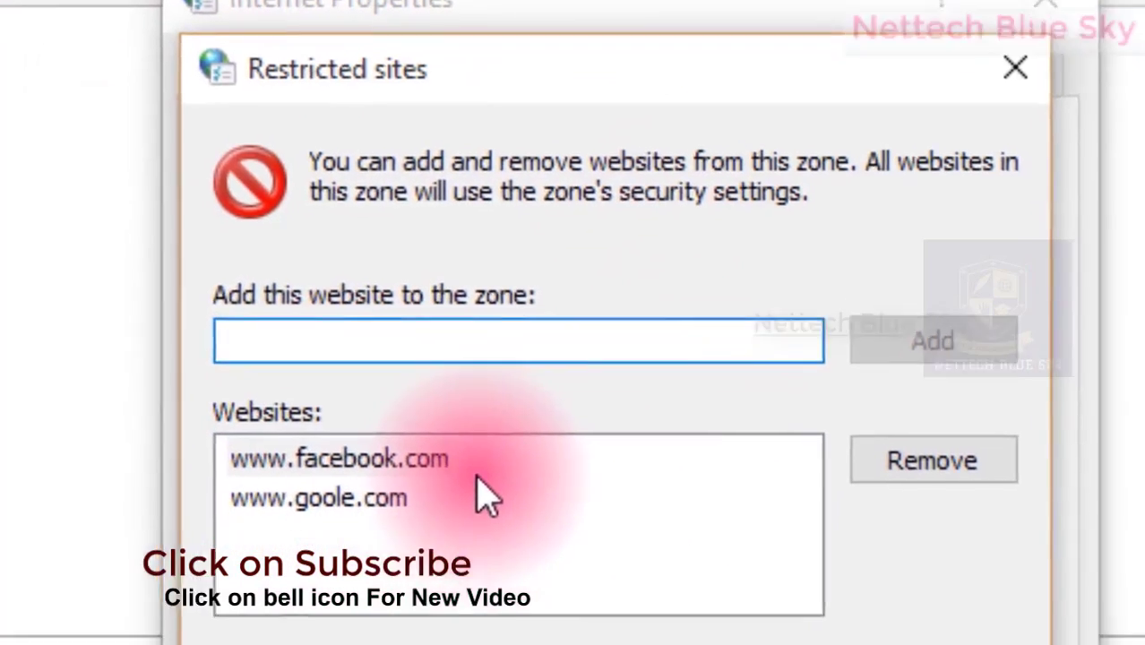
click(418, 510)
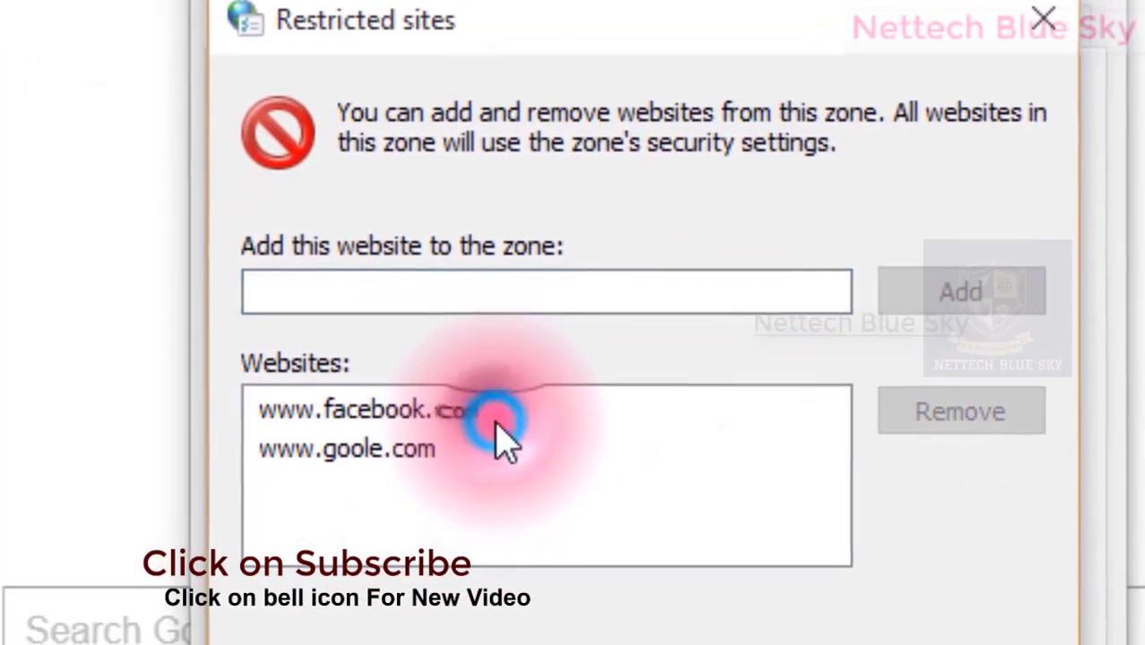
click(467, 417)
click(927, 411)
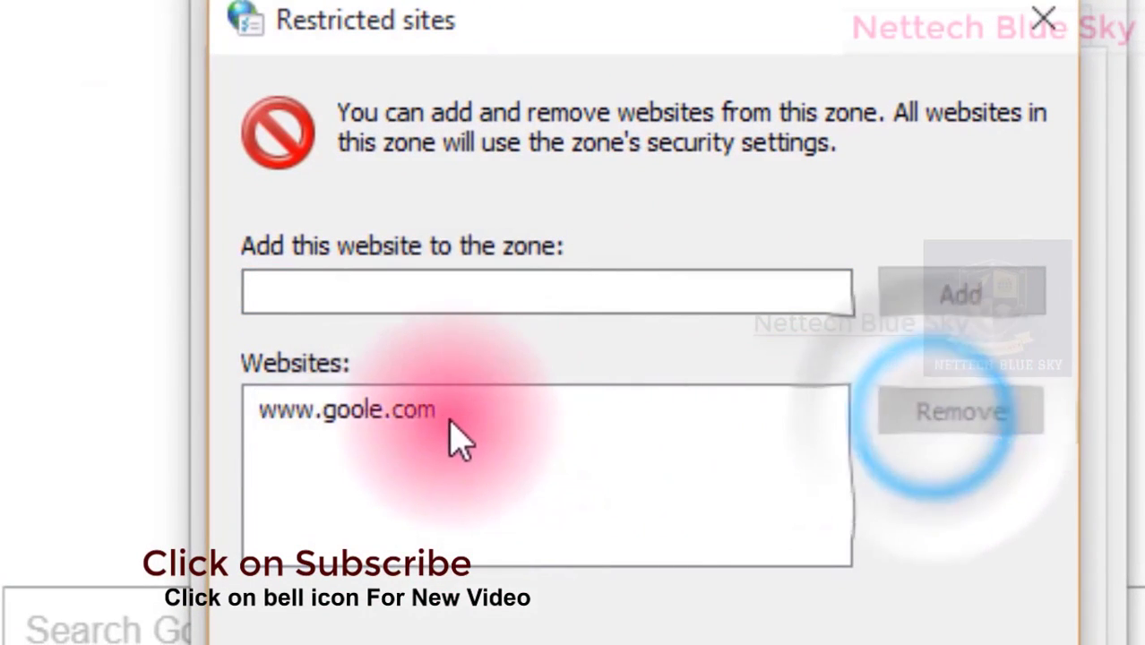
click(421, 412)
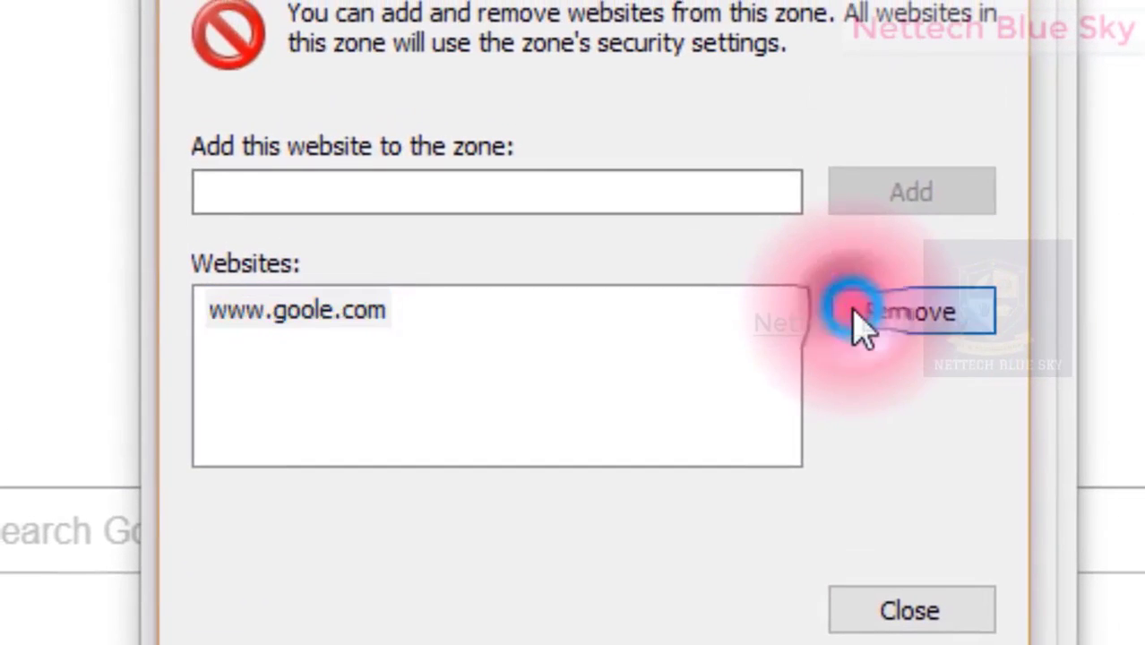
click(860, 321)
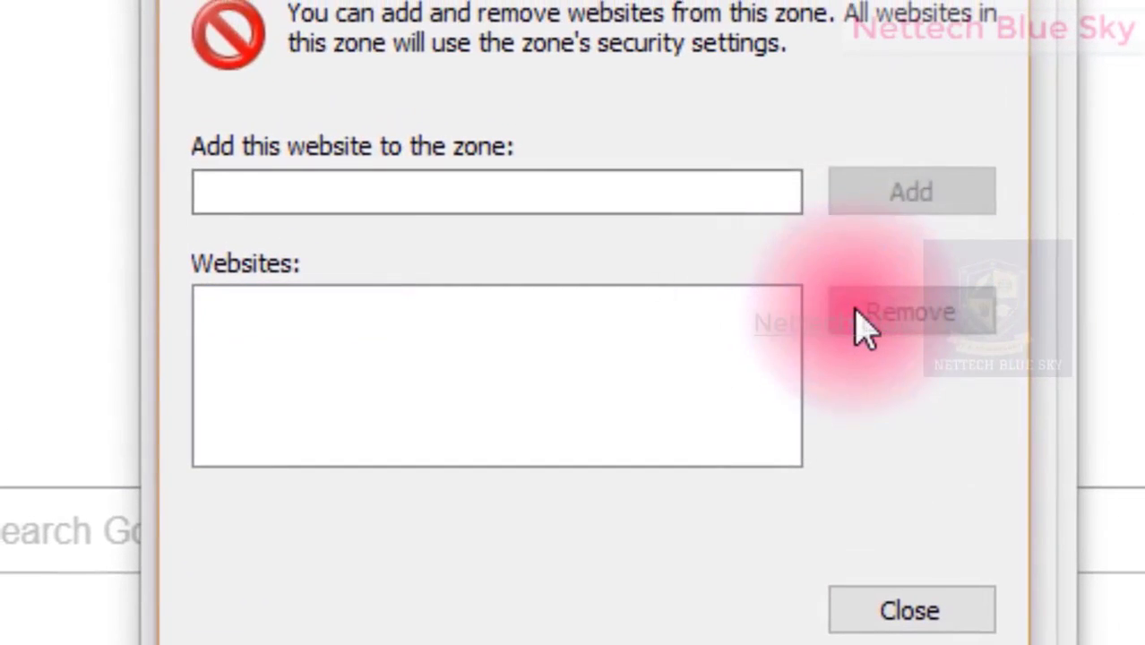
click(865, 614)
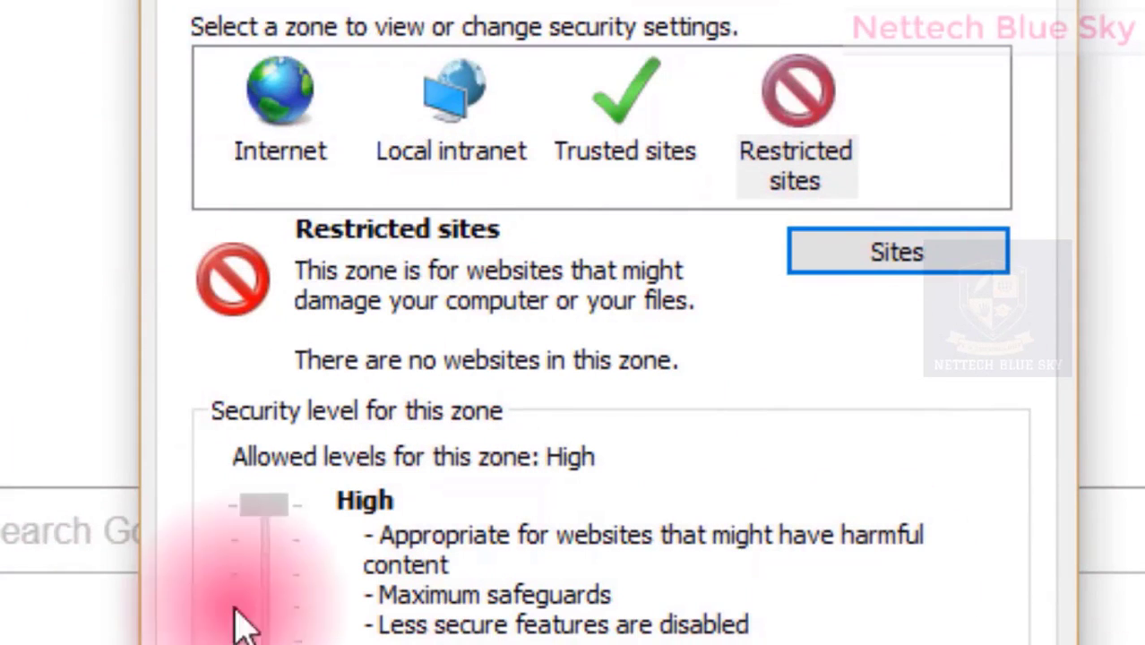
Check the website list and the security level of the Restricted sites zone.
click(808, 117)
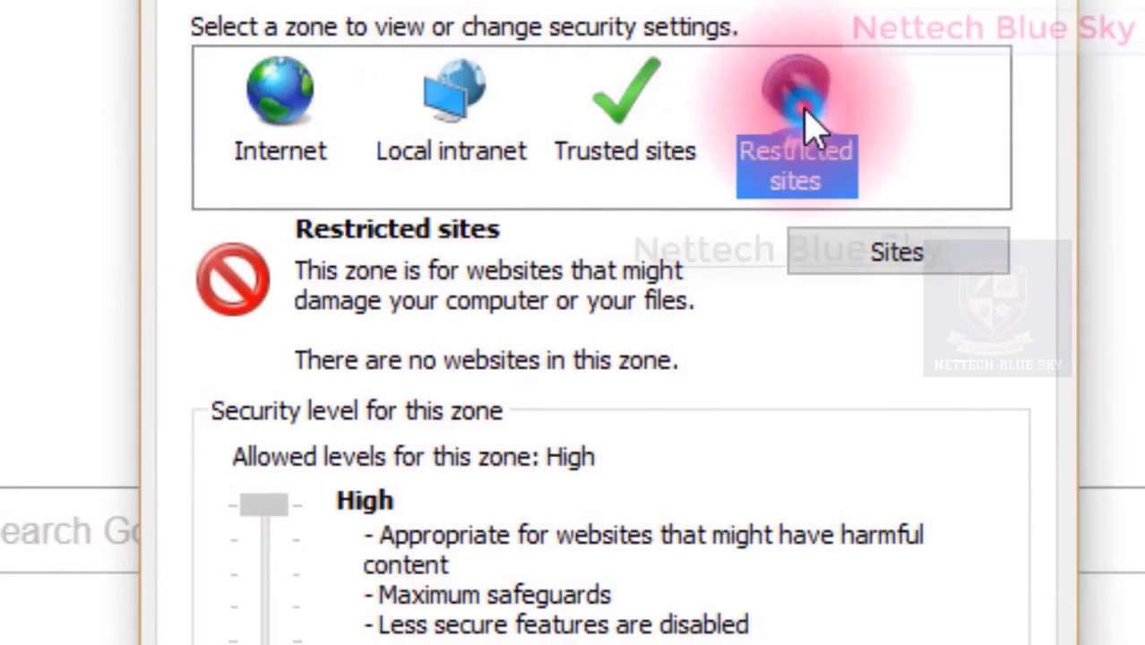
click(858, 252)
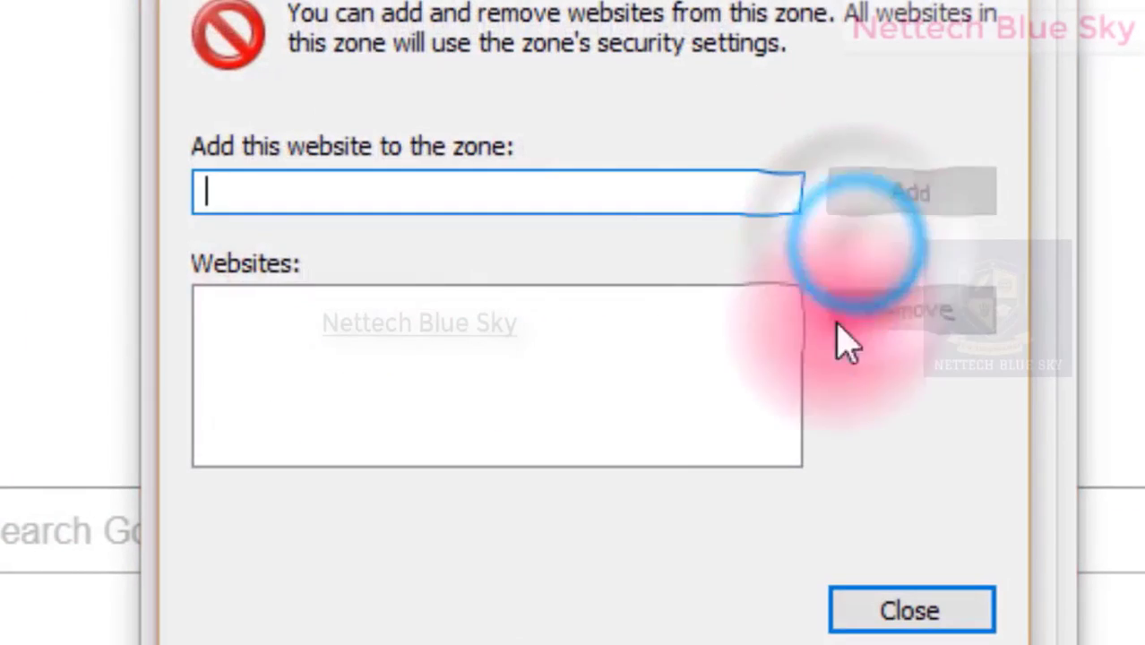
click(911, 610)
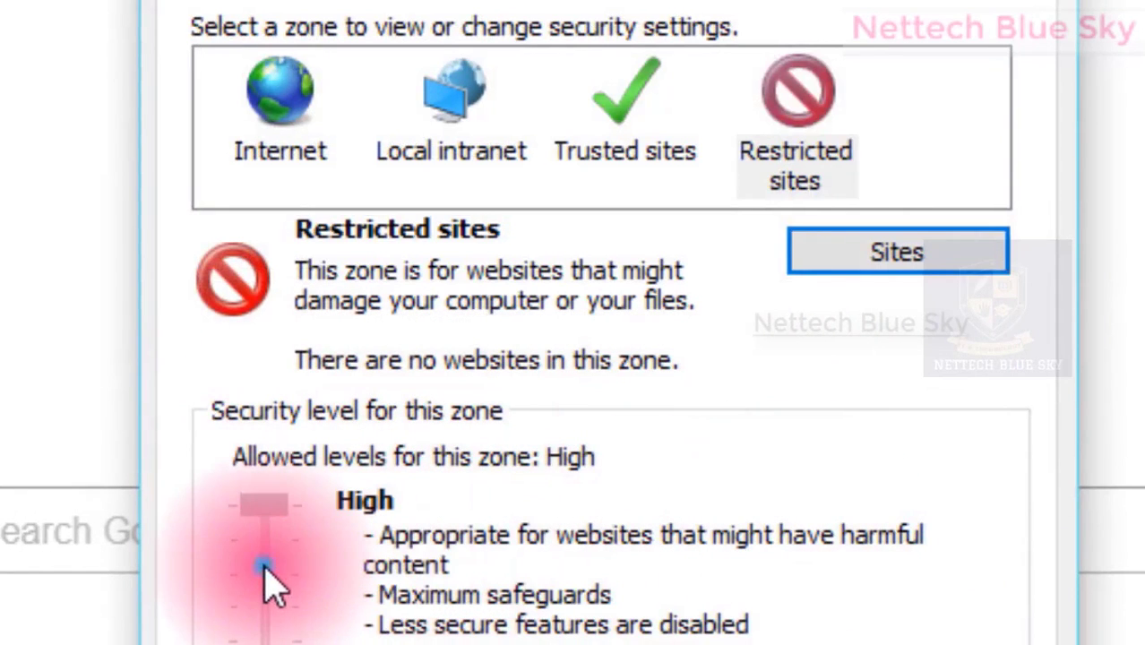
click(267, 512)
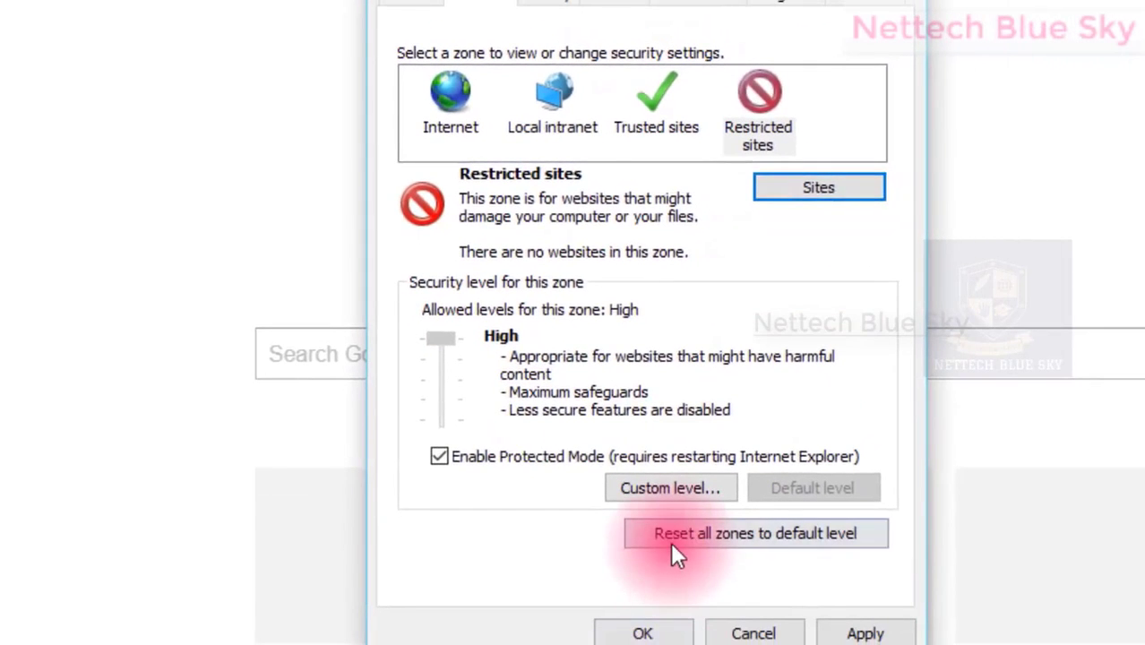
Reset all zones to their default security level and review the Local intranet, Internet and Restricted sites zones.
click(649, 644)
click(537, 103)
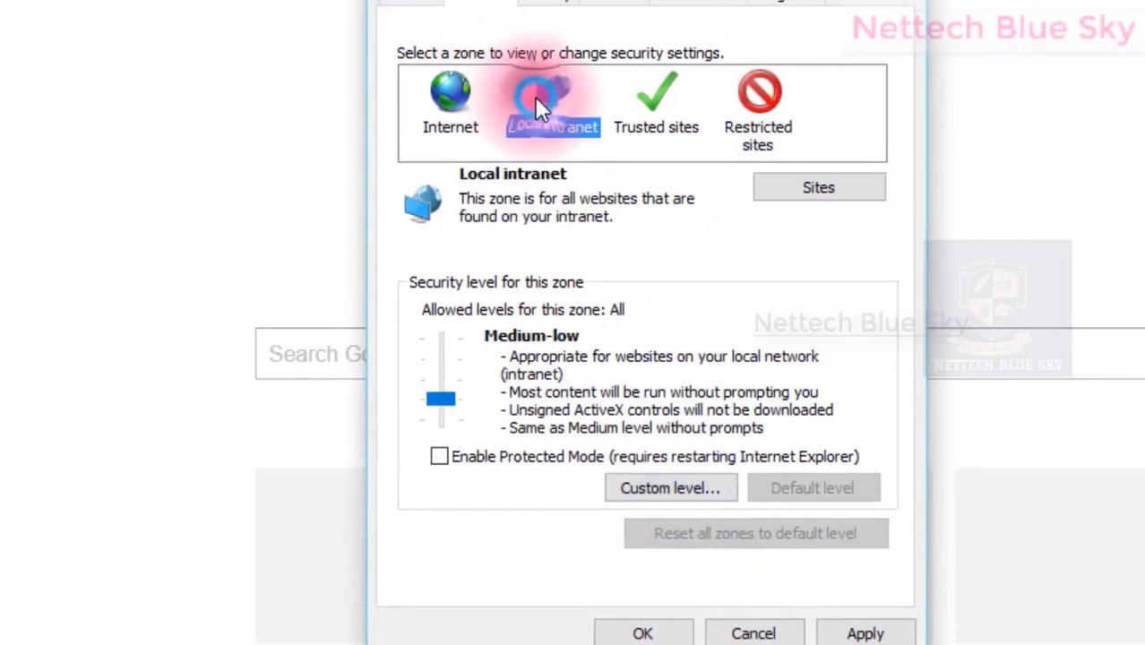
click(470, 97)
click(778, 118)
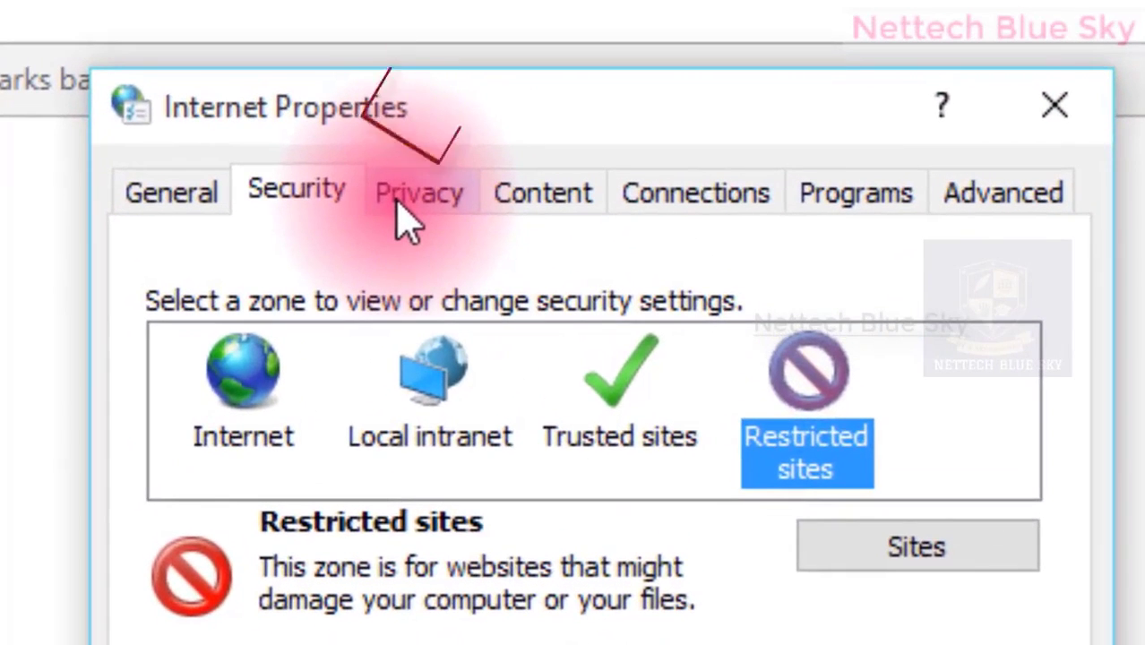
click(400, 206)
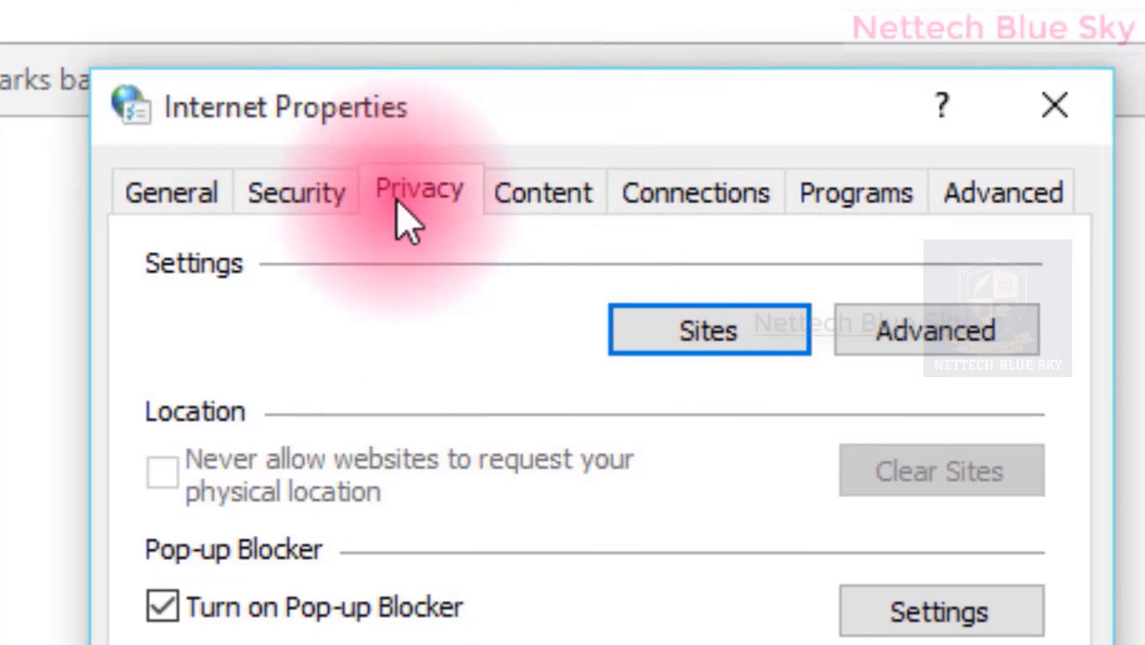
click(646, 336)
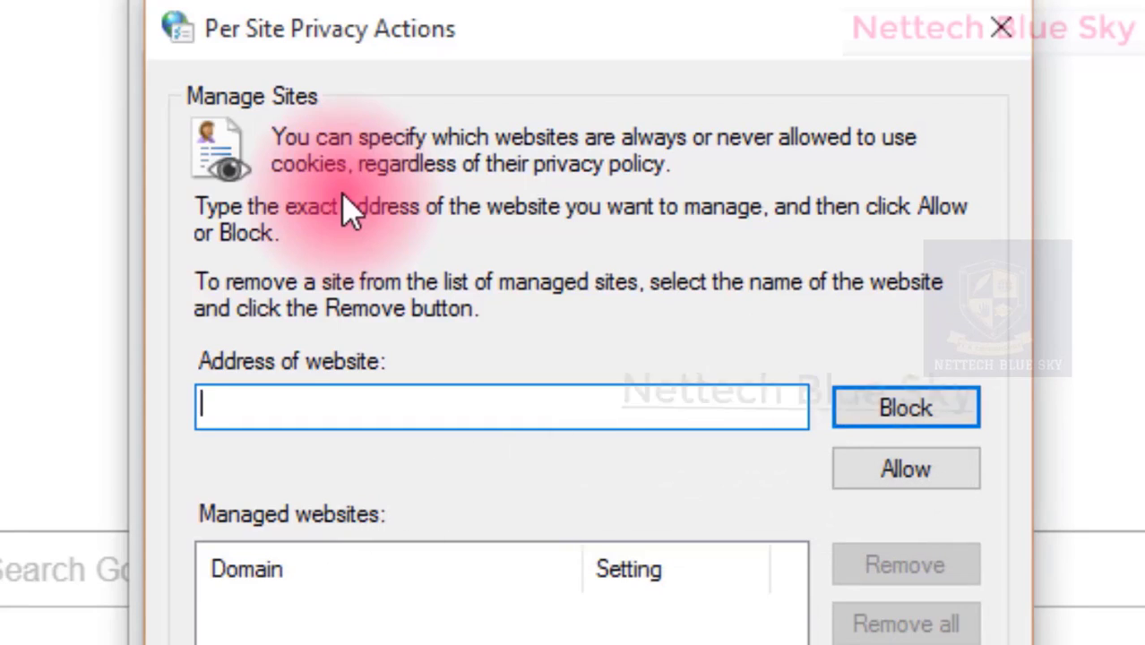
text(www)
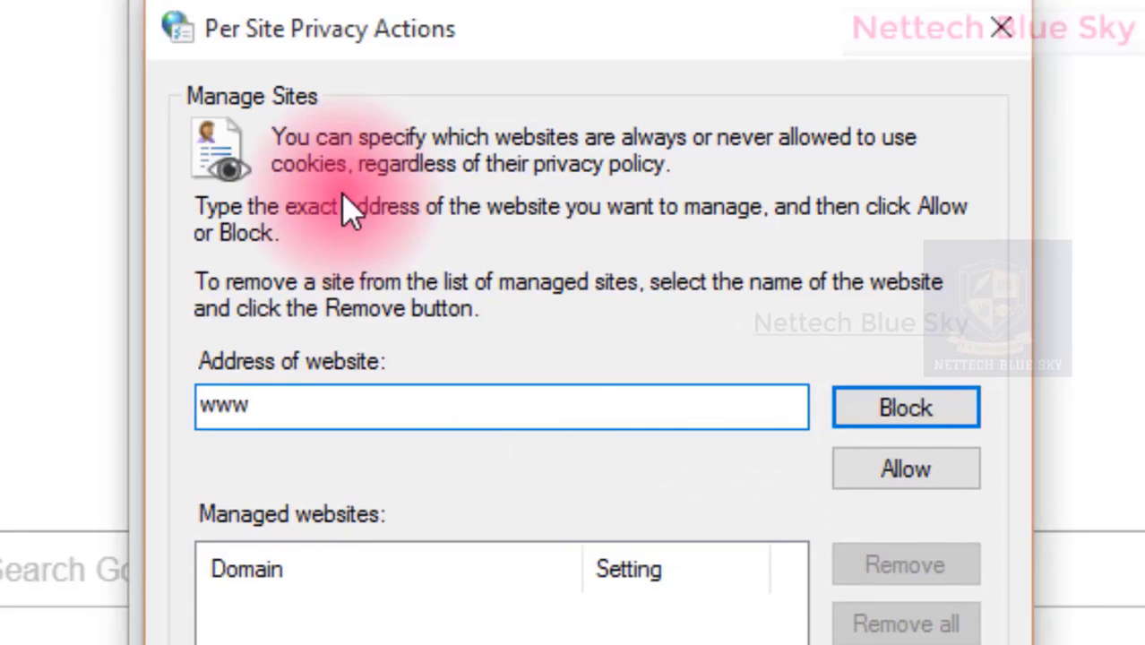
text(.gg)
text(ogle.com)
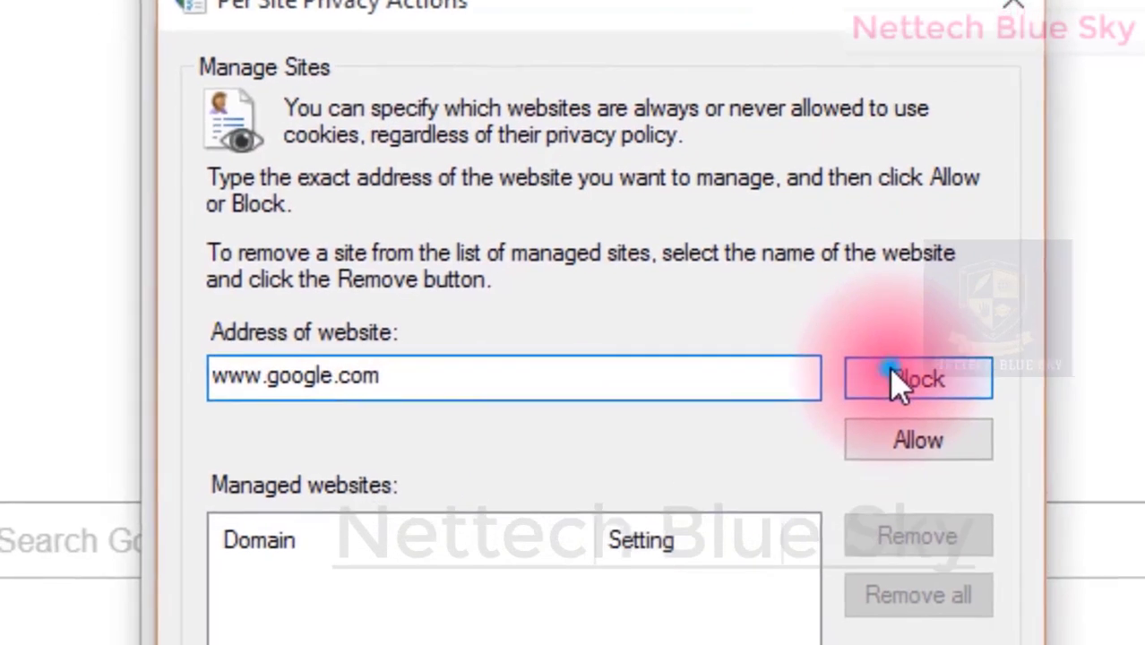
click(887, 410)
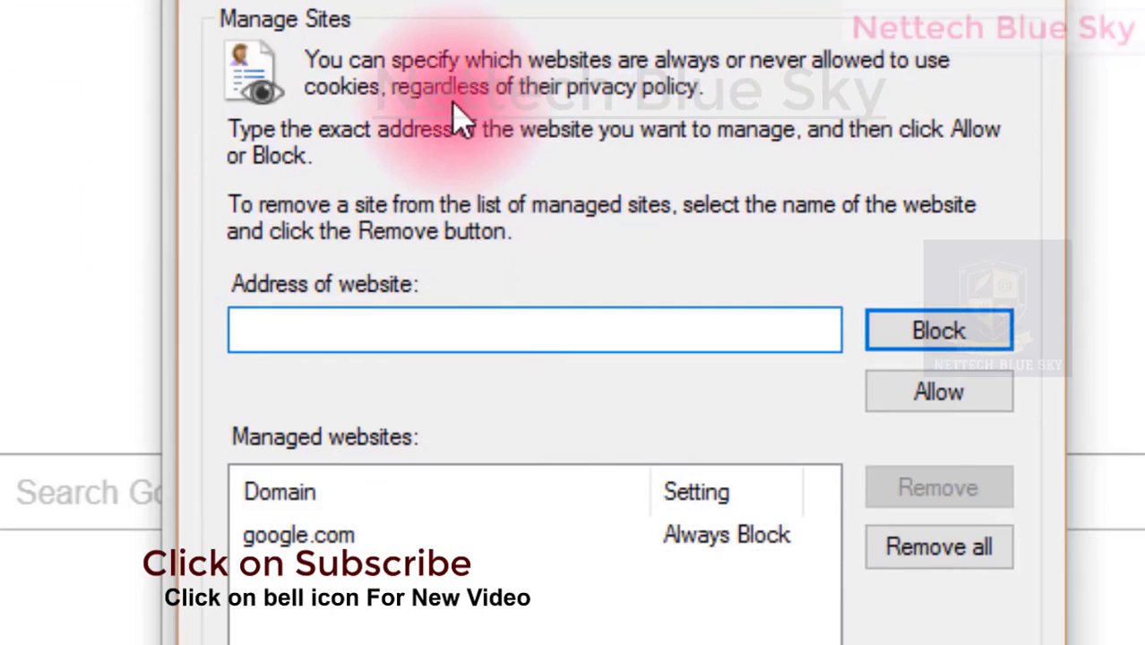
Remove google.com from the managed websites in the per-site privacy actions.
click(305, 547)
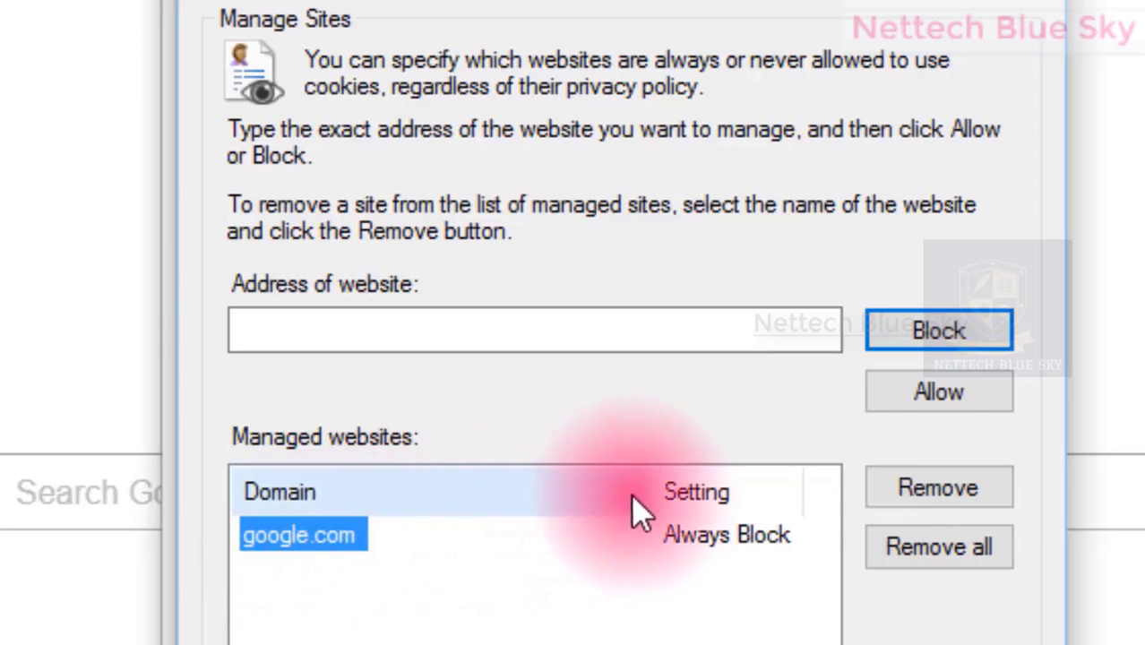
click(462, 315)
click(485, 538)
click(269, 555)
click(906, 484)
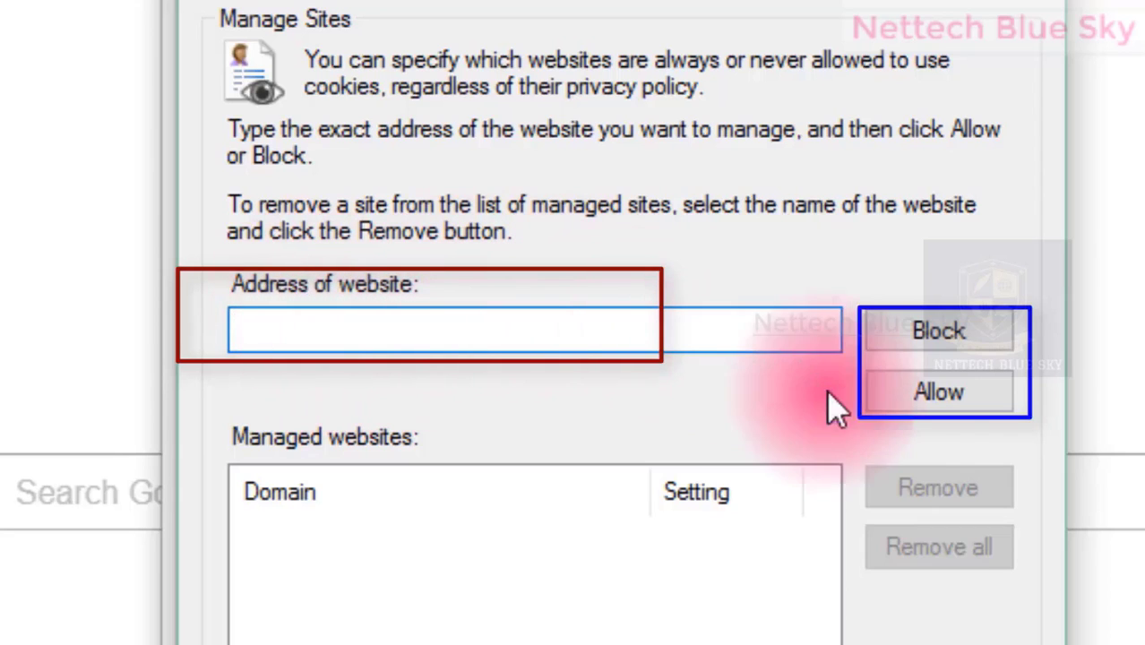
Close the per-site privacy actions, reopen them to check the website address field and managed websites list, and close them again.
click(749, 331)
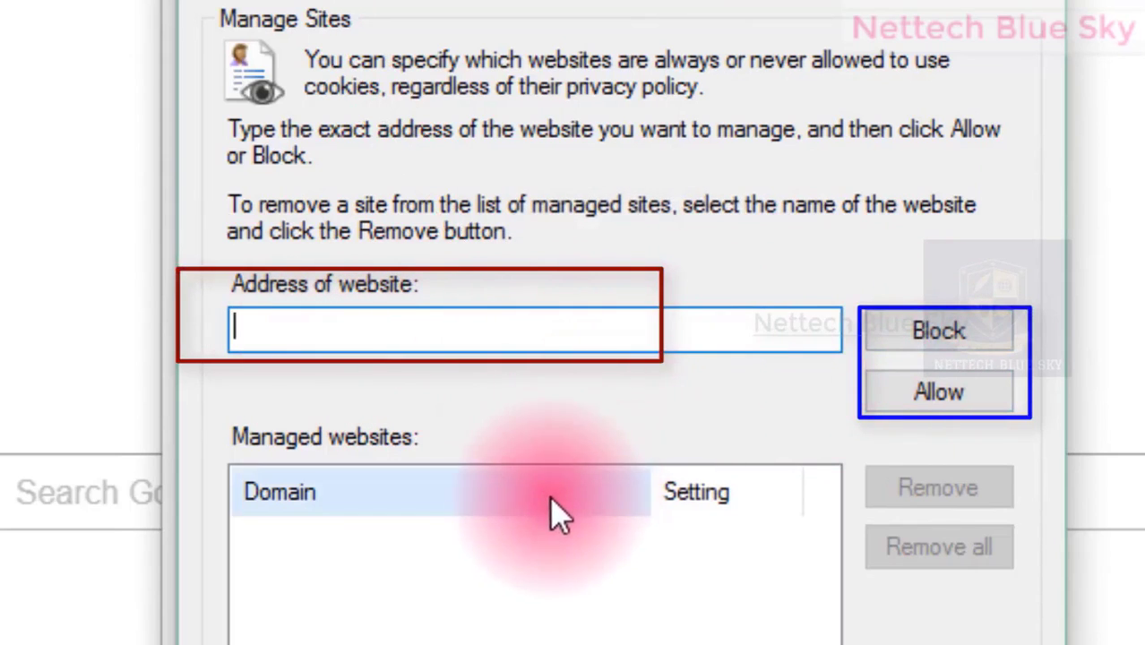
click(908, 546)
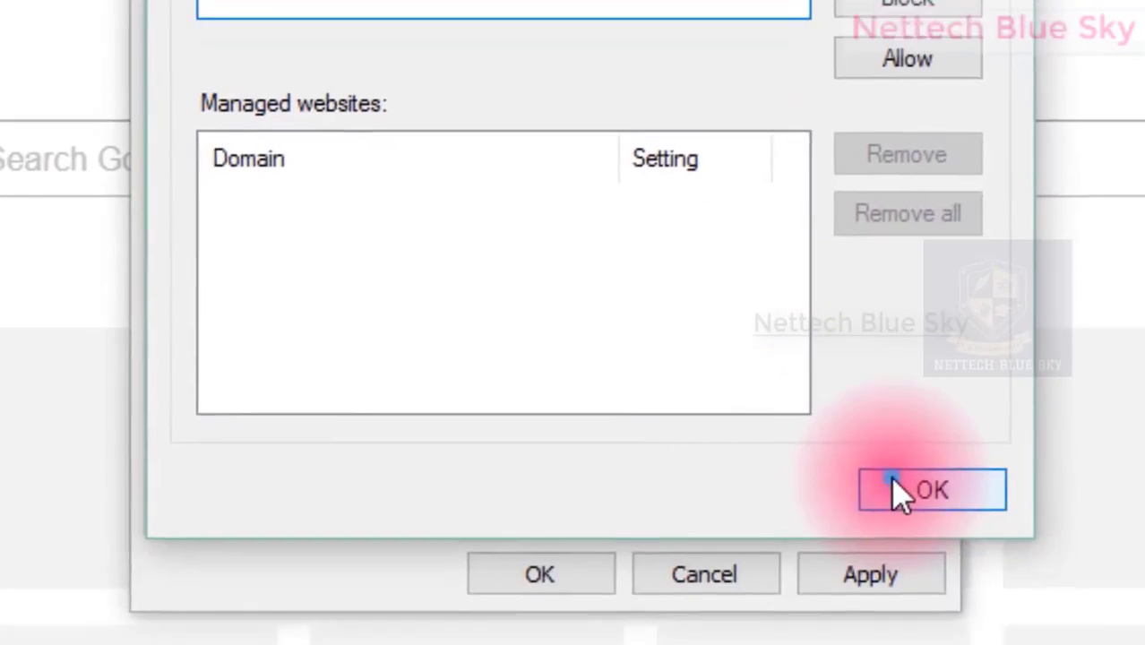
click(908, 486)
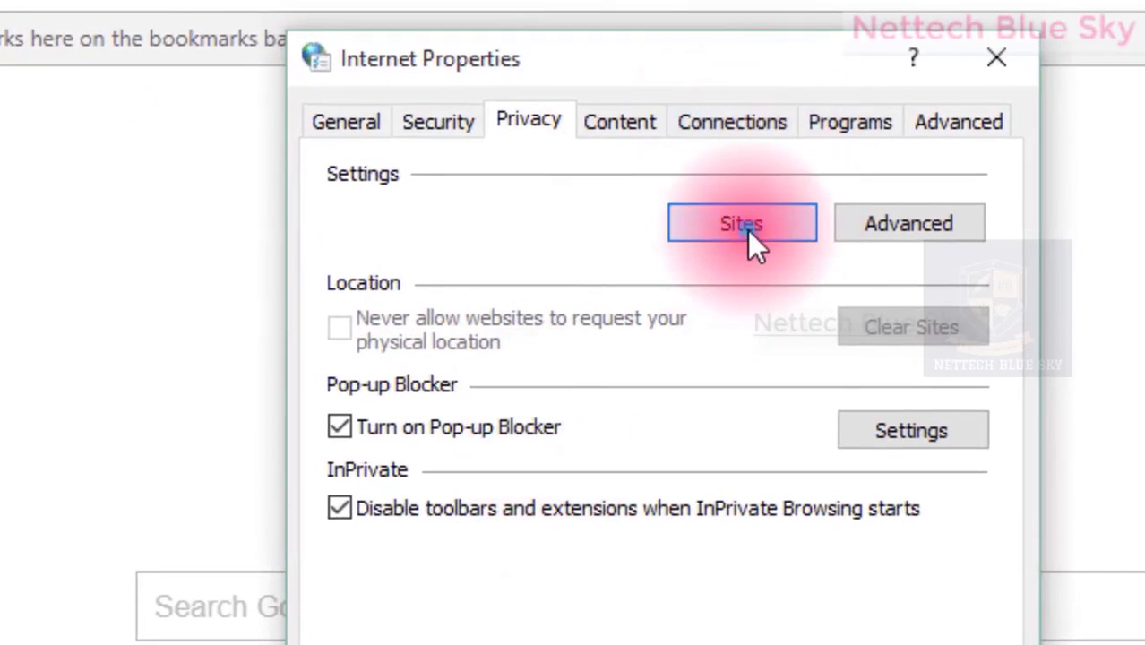
click(699, 215)
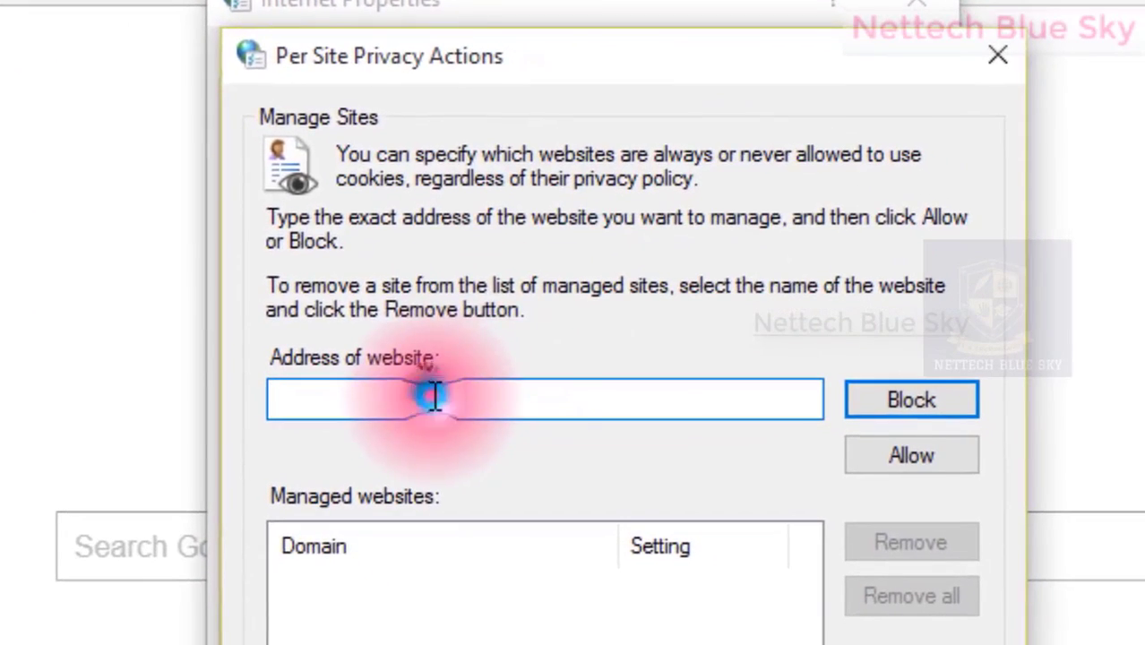
click(512, 457)
click(911, 644)
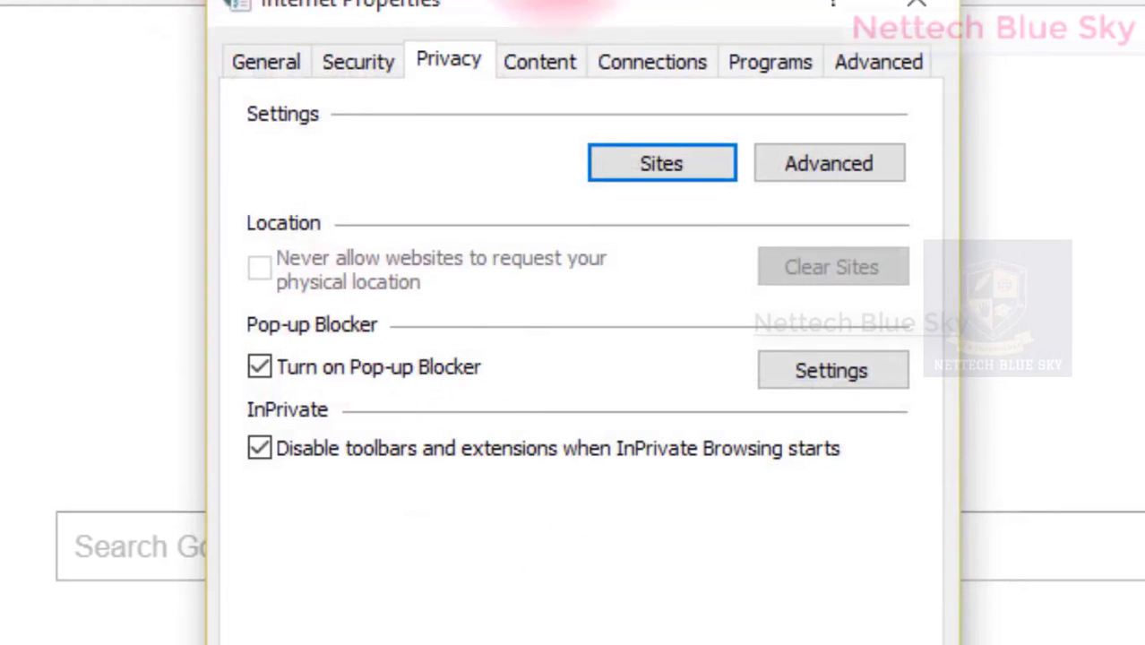
Close one of the two open Control Panel windows and return to the Internet Properties privacy settings.
drag(645, 11, 602, 2)
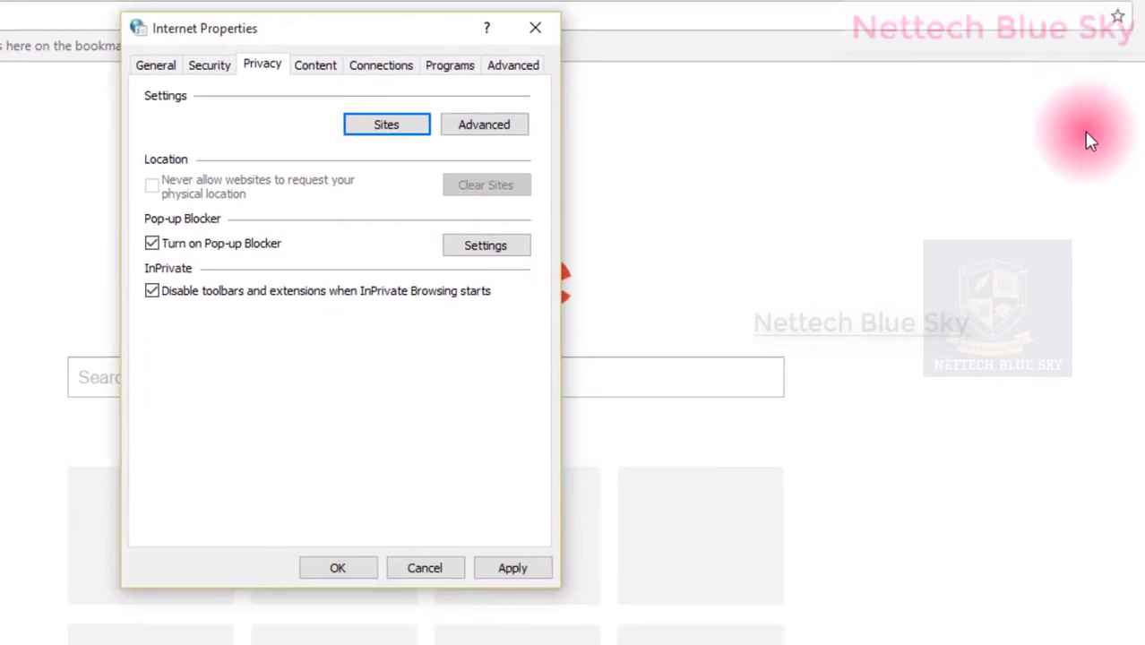
click(1085, 149)
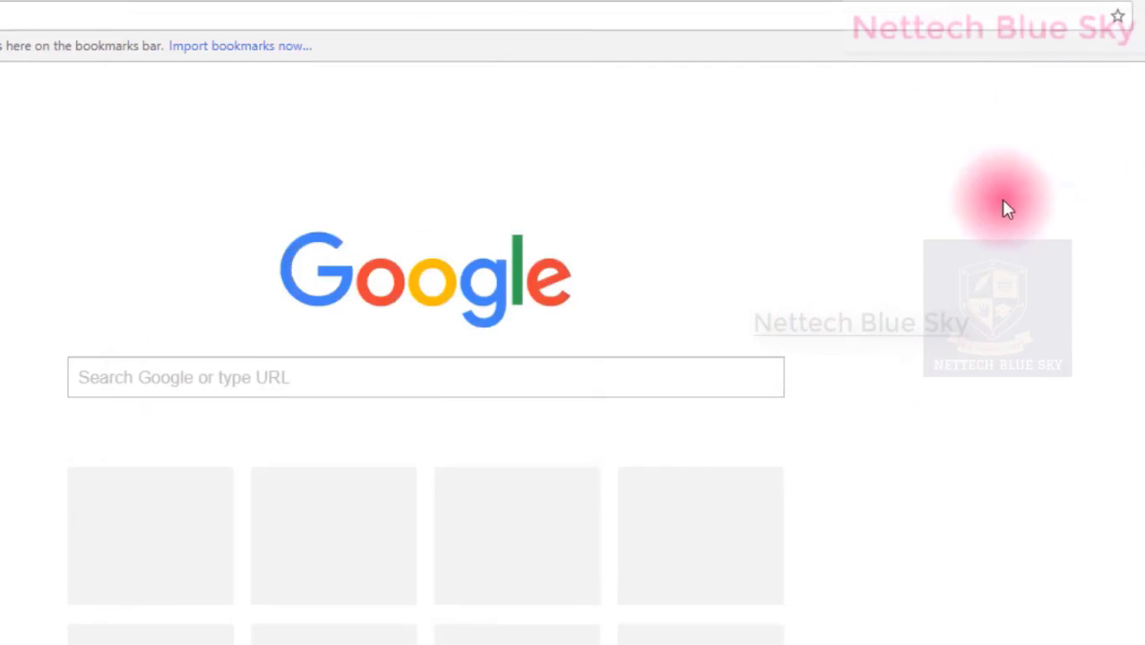
key(alt+Tab)
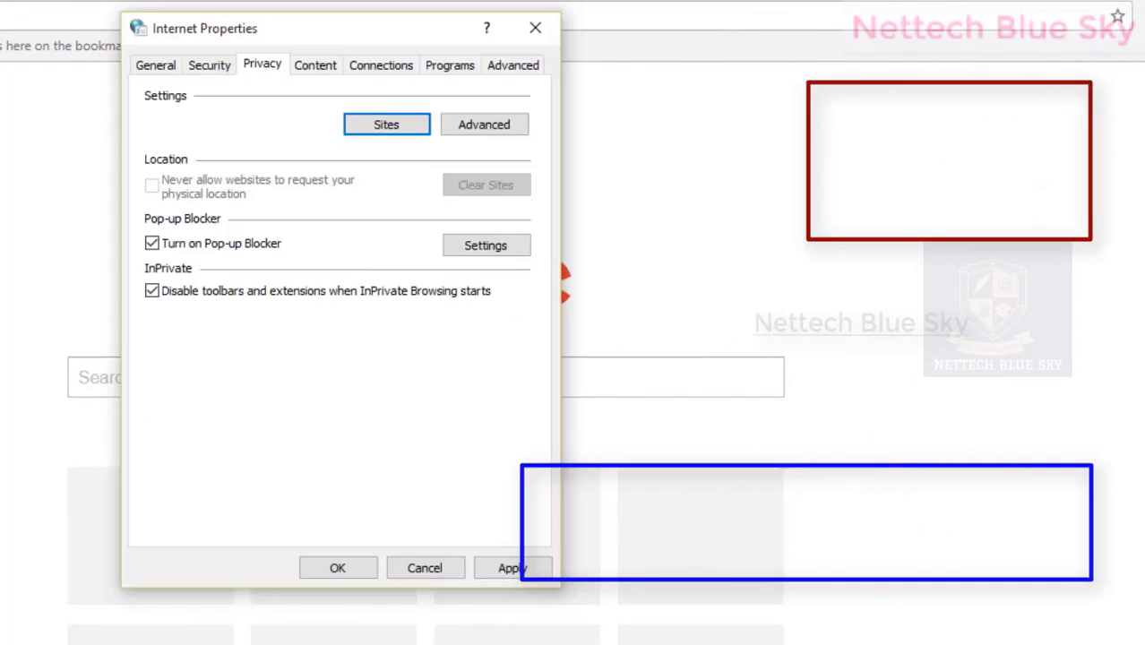
key(alt+Tab)
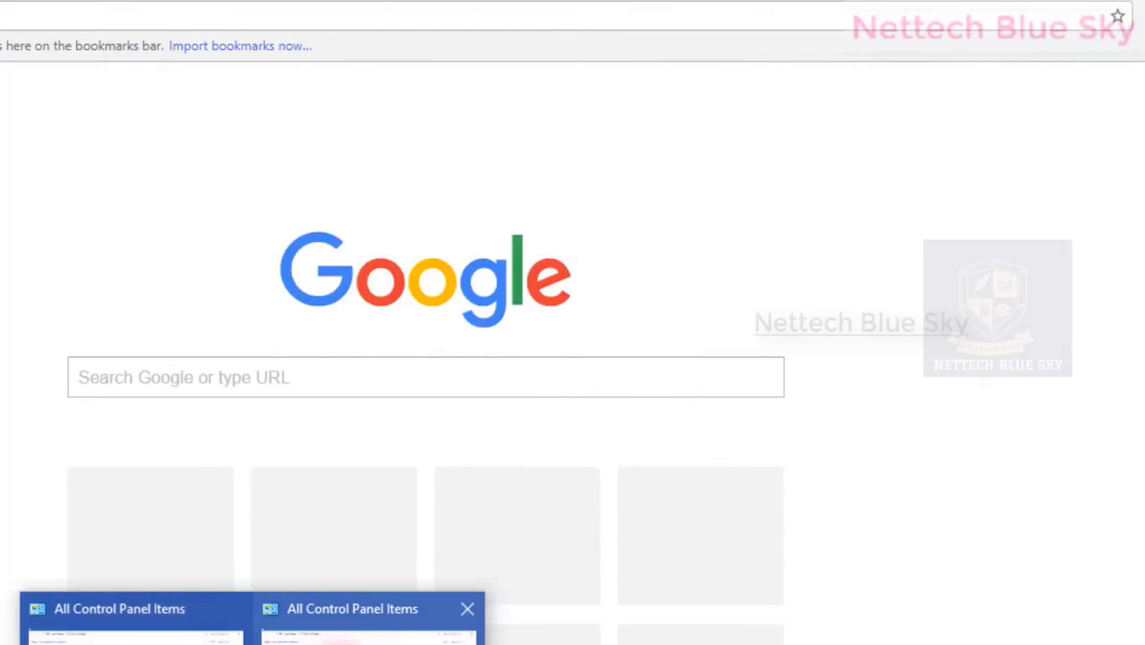
mouse_move(451, 640)
click(467, 608)
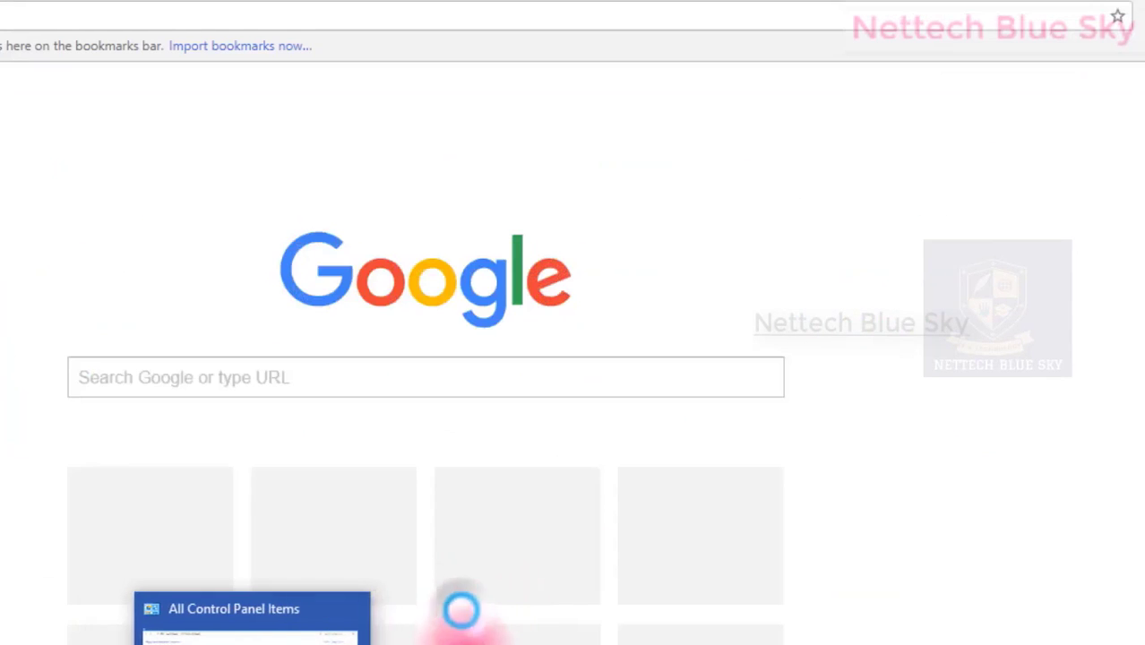
click(381, 570)
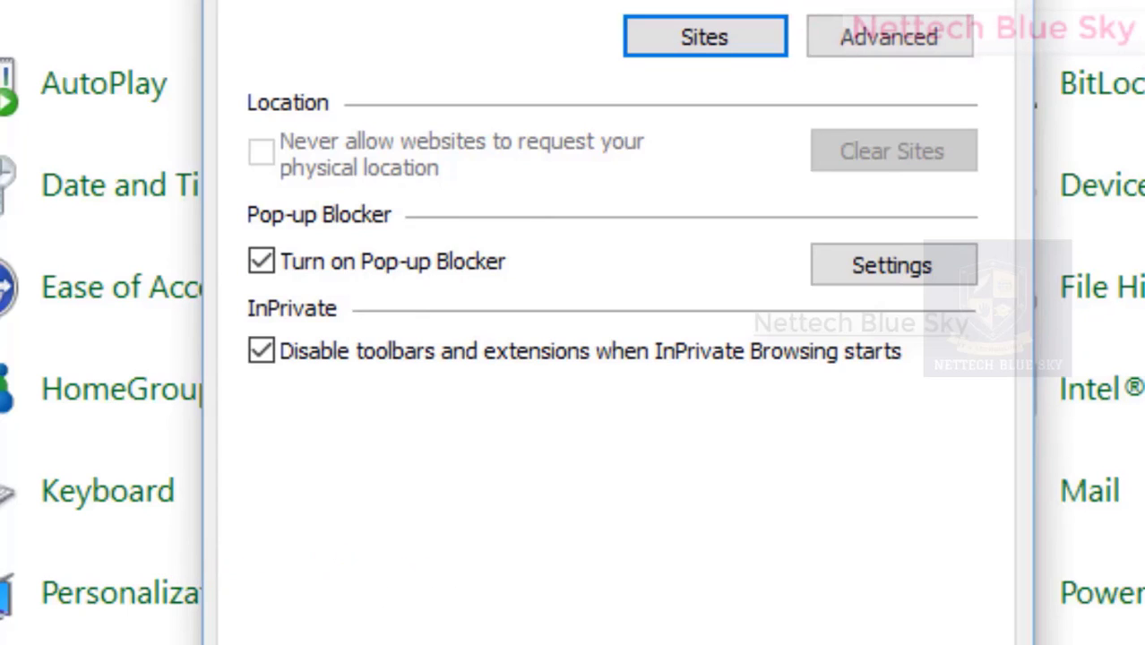
Turn the Pop-up Blocker off and back on in the privacy settings.
click(303, 260)
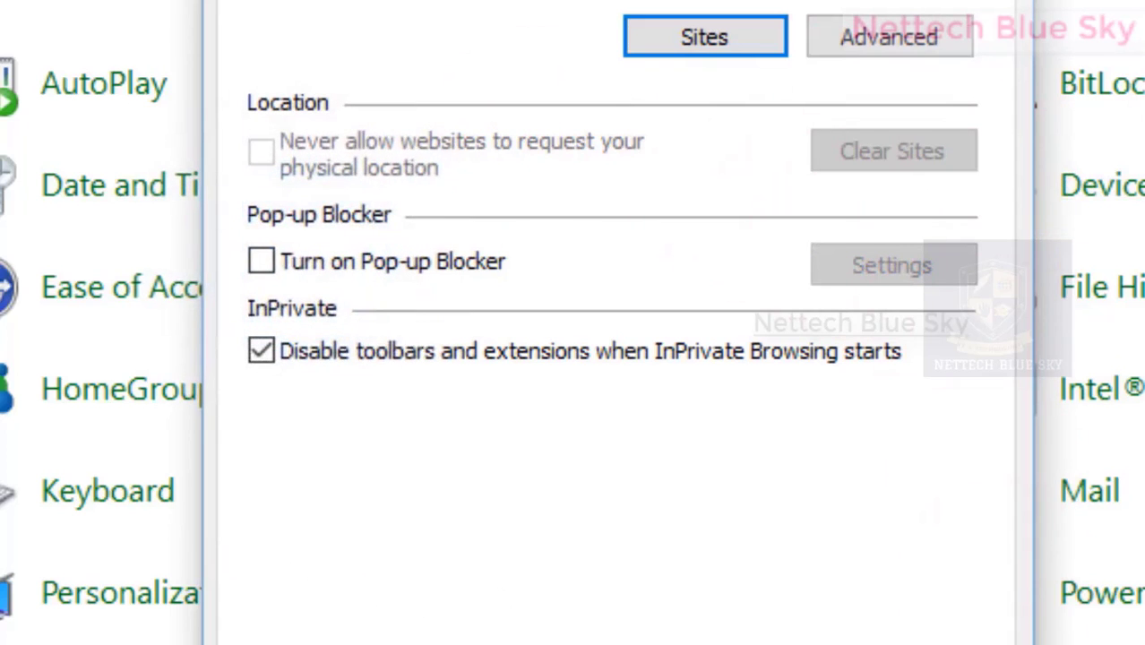
click(341, 262)
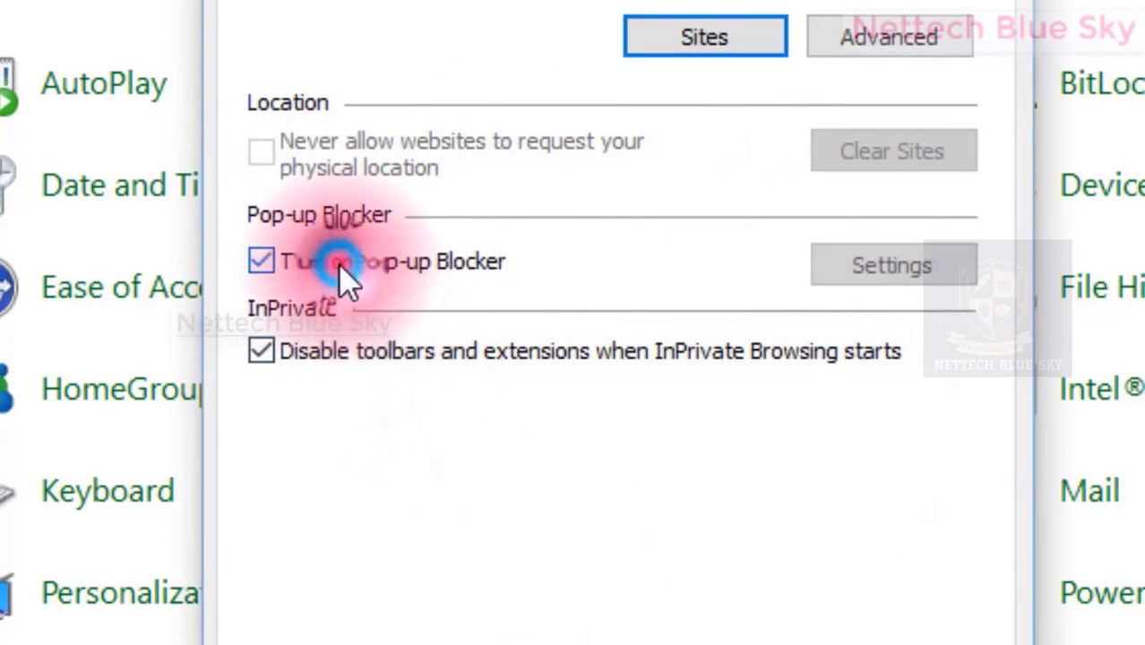
click(900, 536)
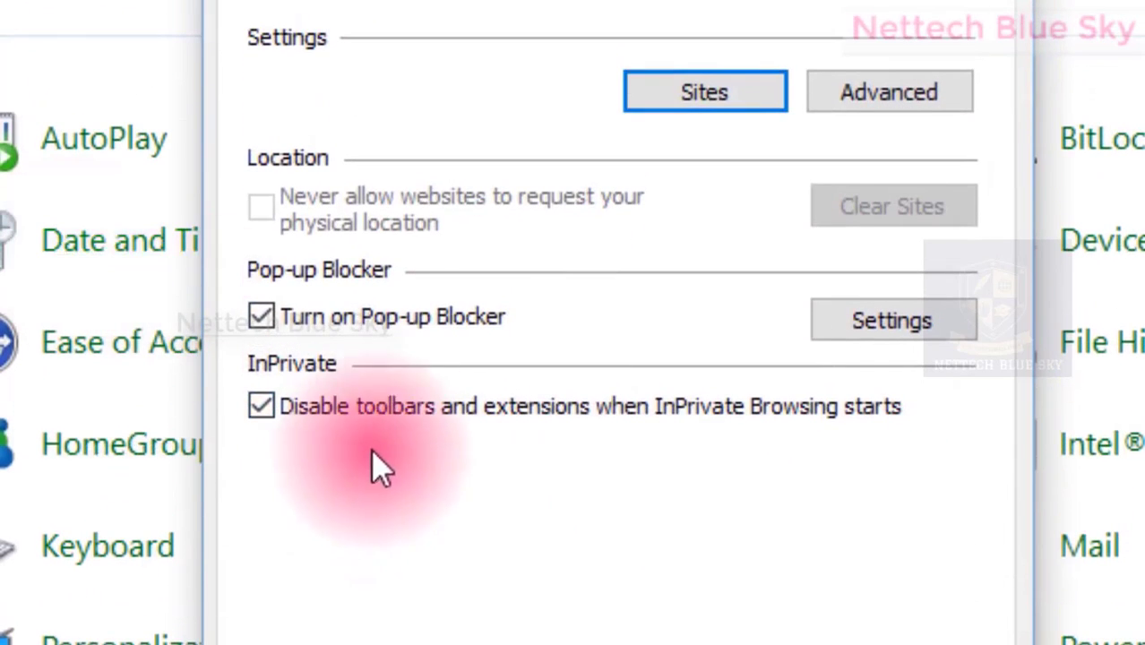